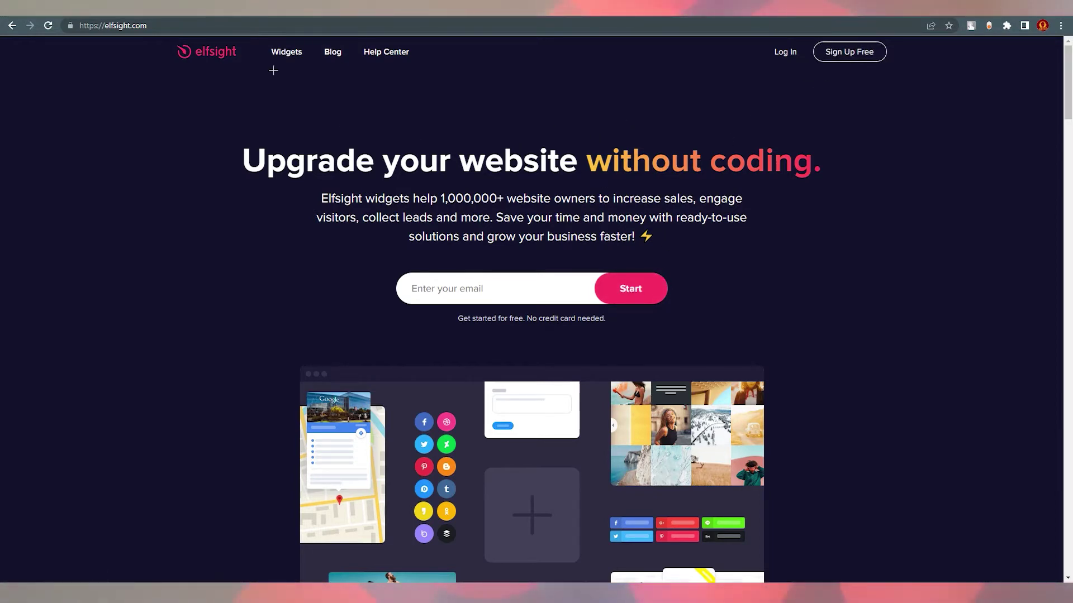
# Create a free Elfsight account using the browser-autofilled email and password
pyautogui.moveTo(286, 66)
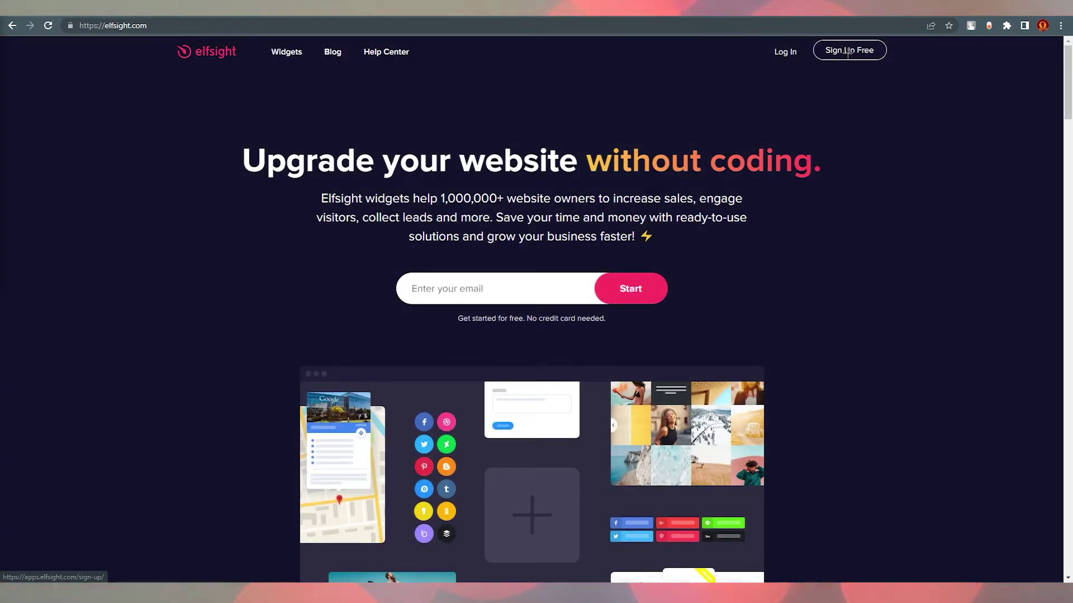
pyautogui.click(847, 51)
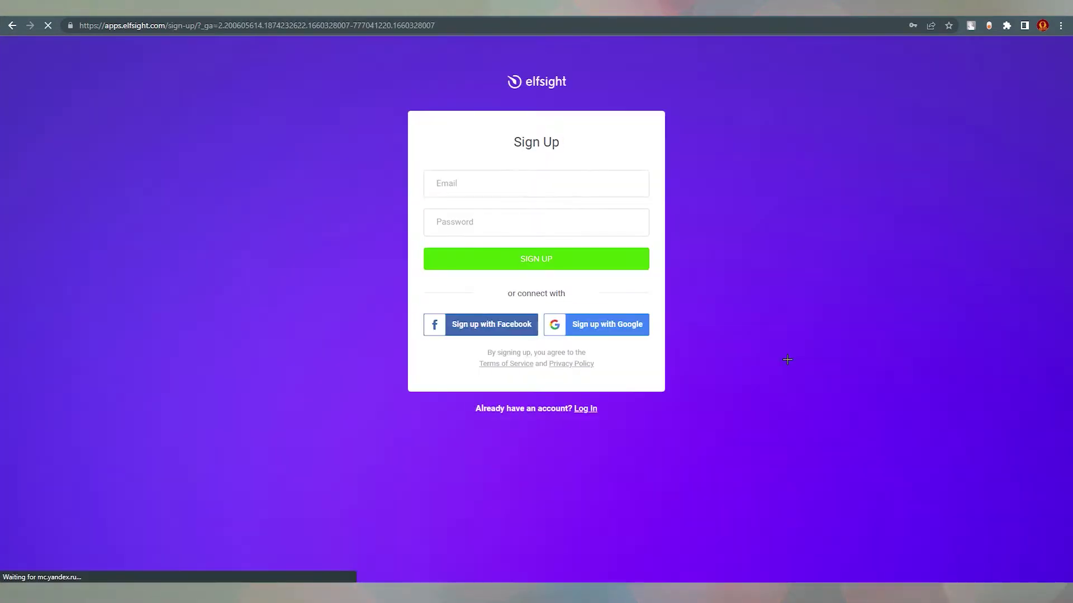
pyautogui.click(622, 258)
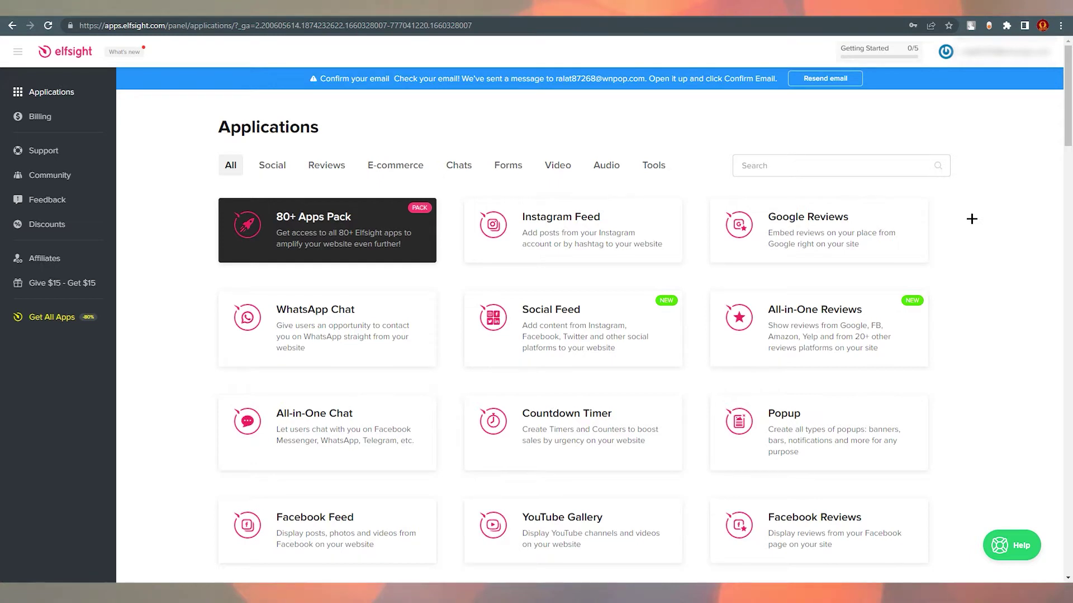
pyautogui.scroll(-3, 980, 218)
pyautogui.scroll(-3, 980, 222)
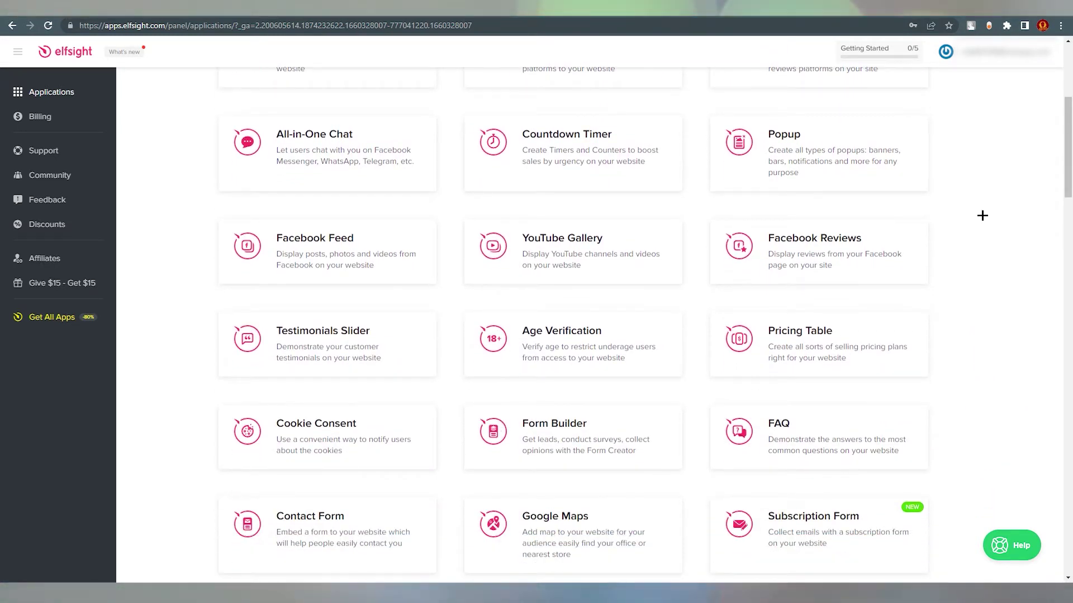
pyautogui.scroll(-5, 982, 218)
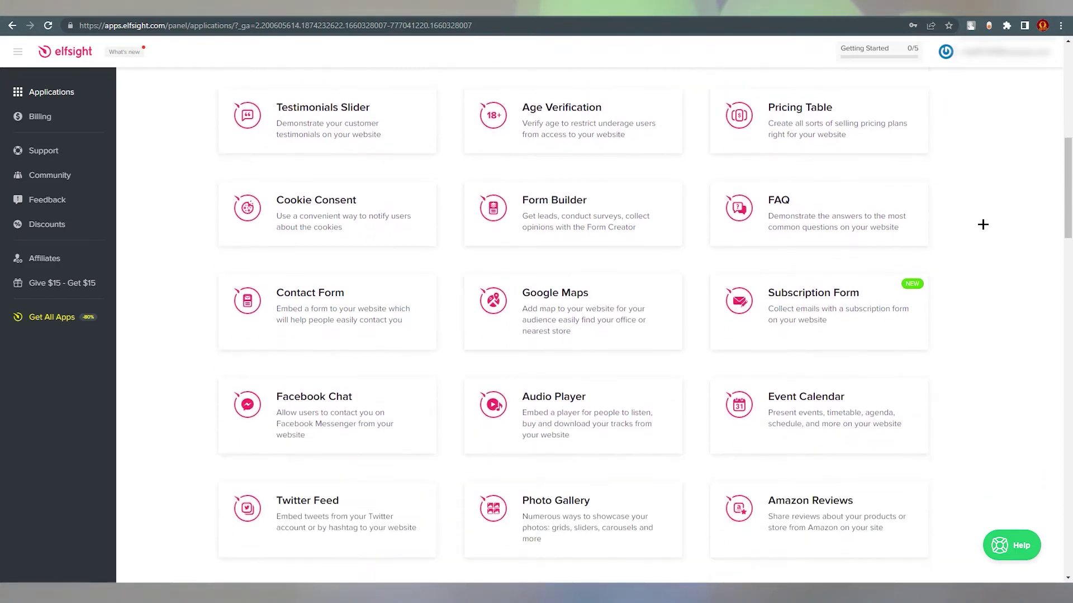
pyautogui.scroll(-2, 983, 224)
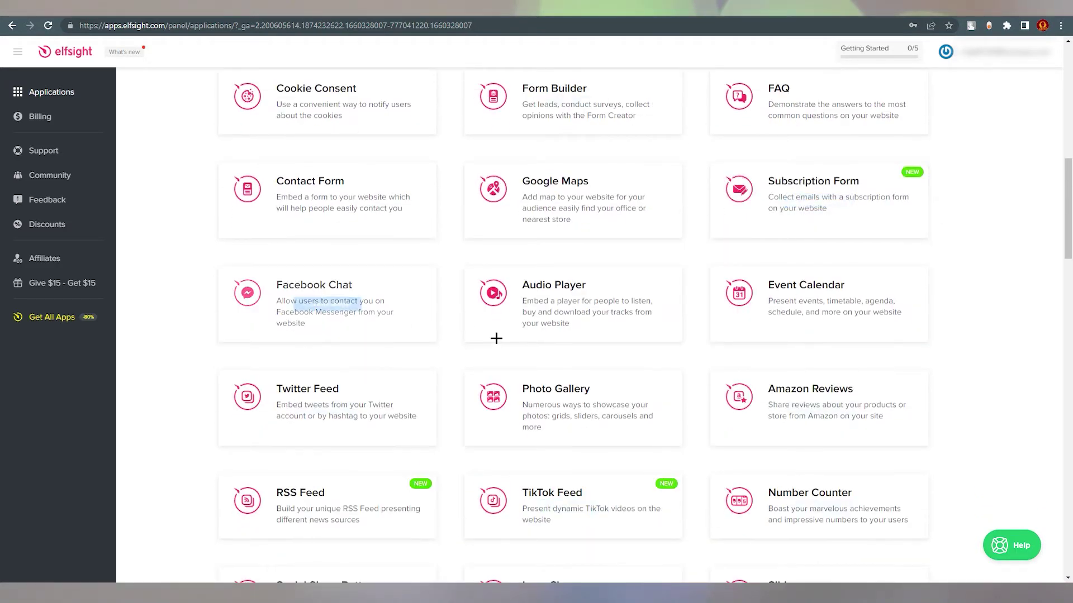
pyautogui.moveTo(468, 411)
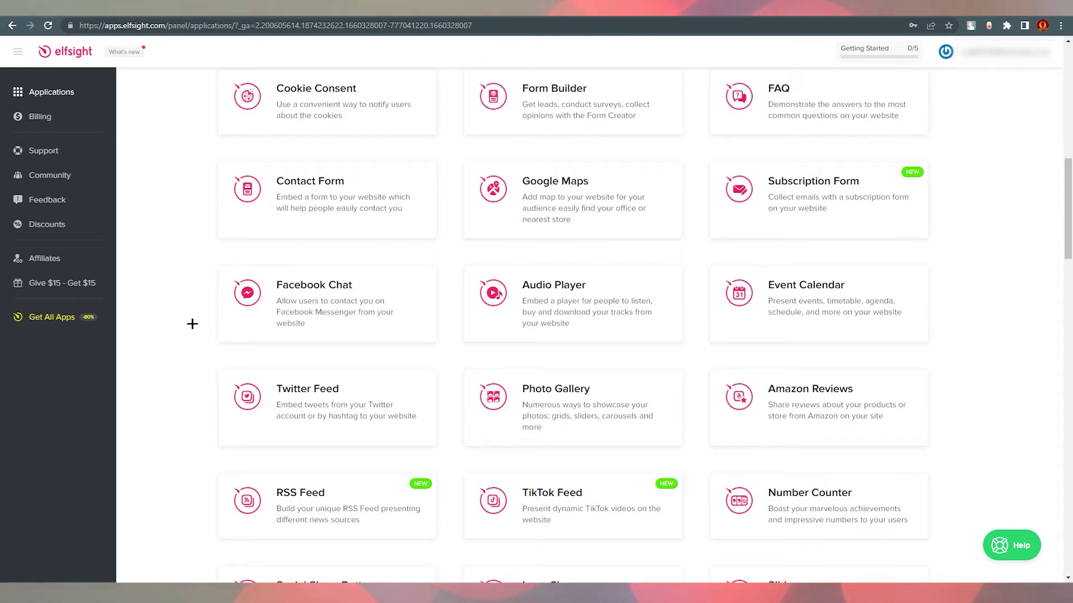
pyautogui.scroll(1, 173, 328)
pyautogui.moveTo(269, 244)
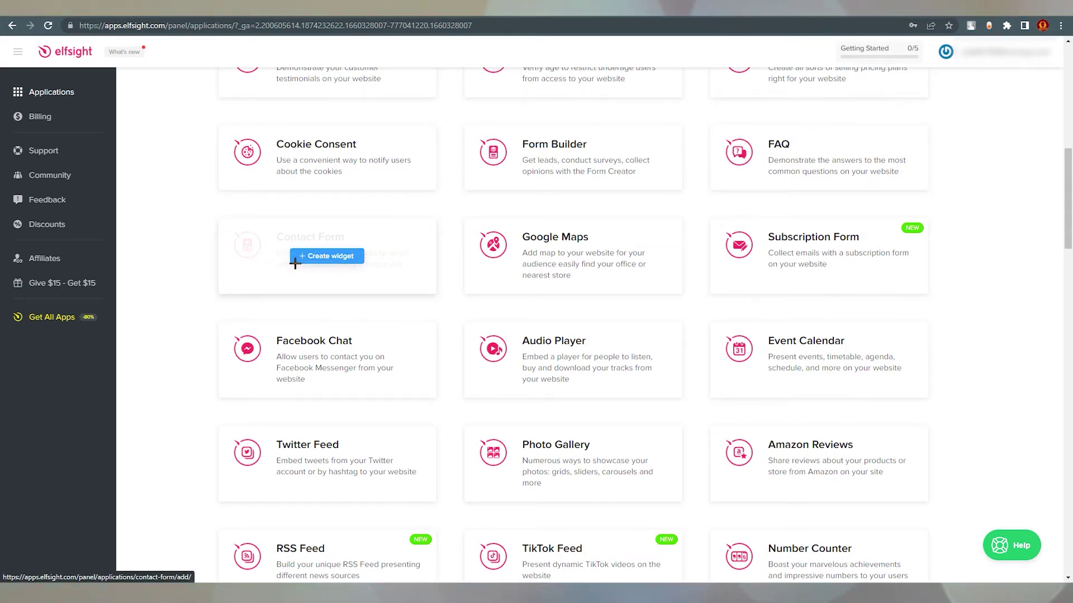
pyautogui.moveTo(587, 249)
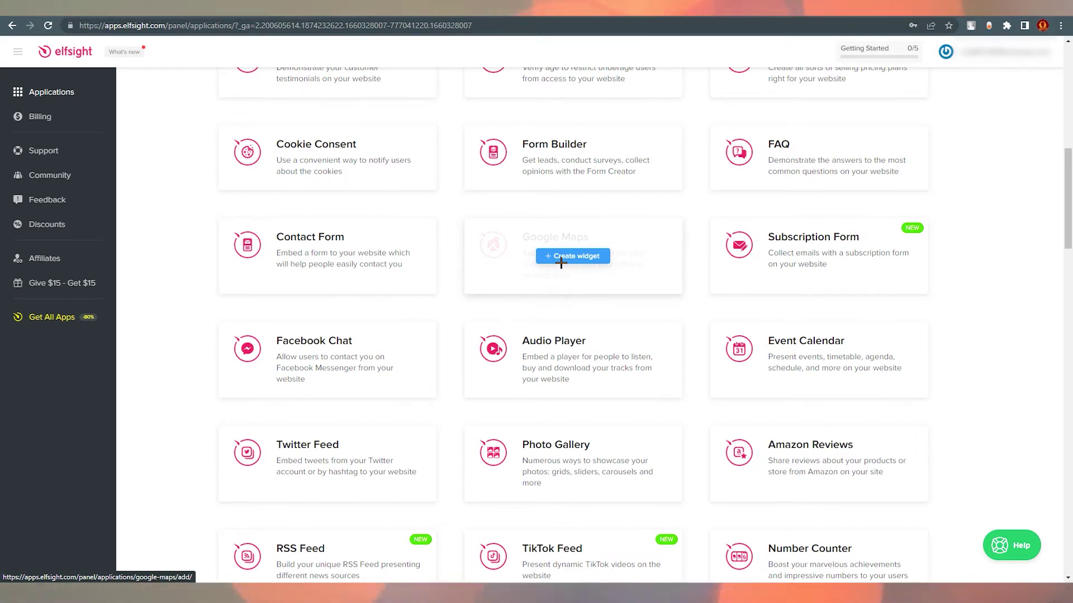
pyautogui.moveTo(779, 279)
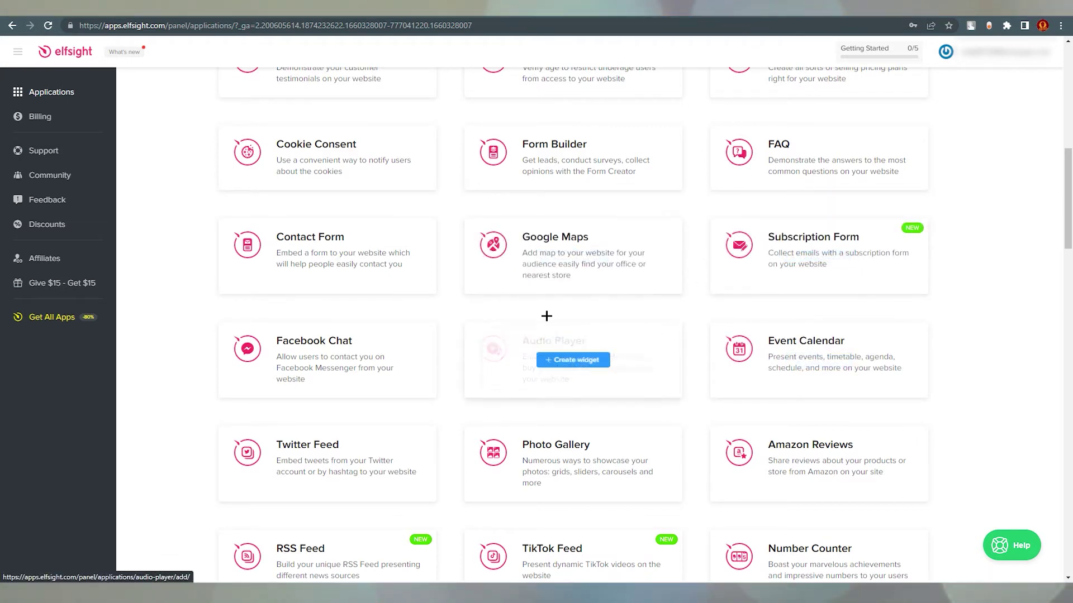
pyautogui.scroll(-1, 400, 317)
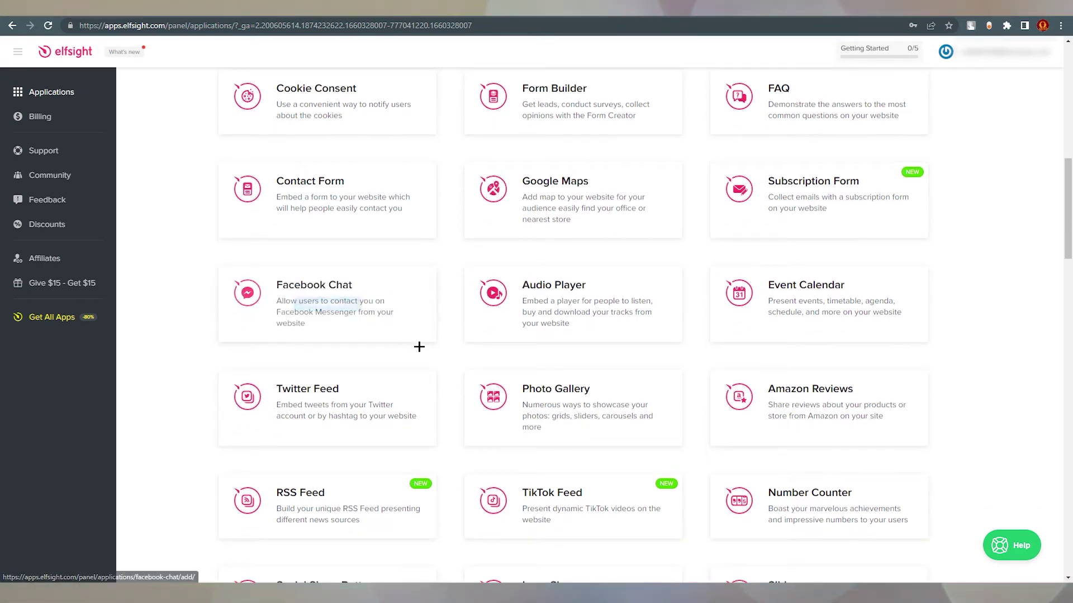
pyautogui.scroll(-6, 441, 371)
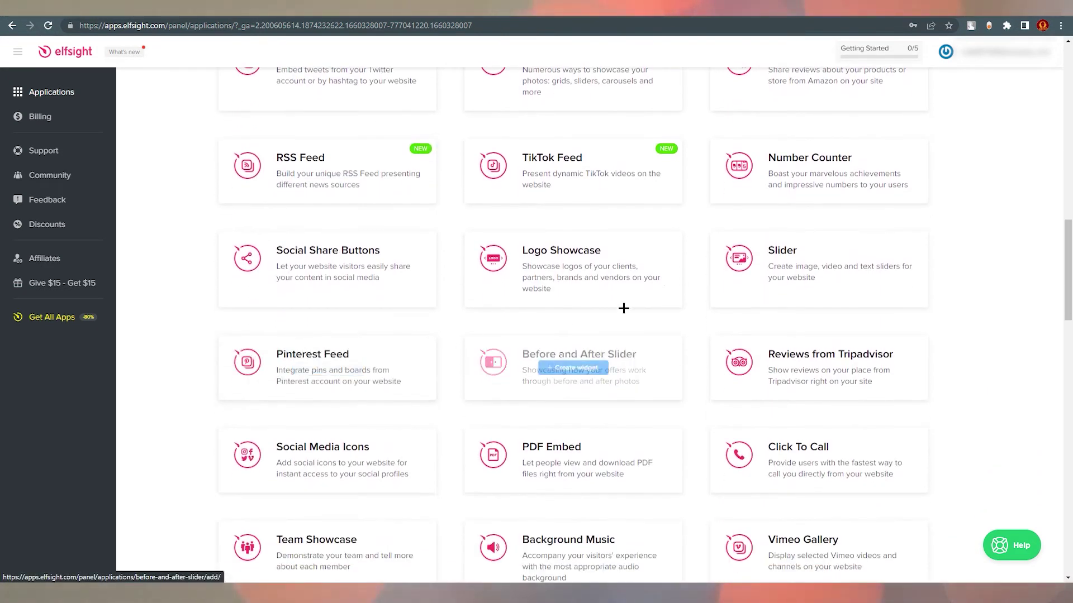
pyautogui.scroll(-2, 632, 374)
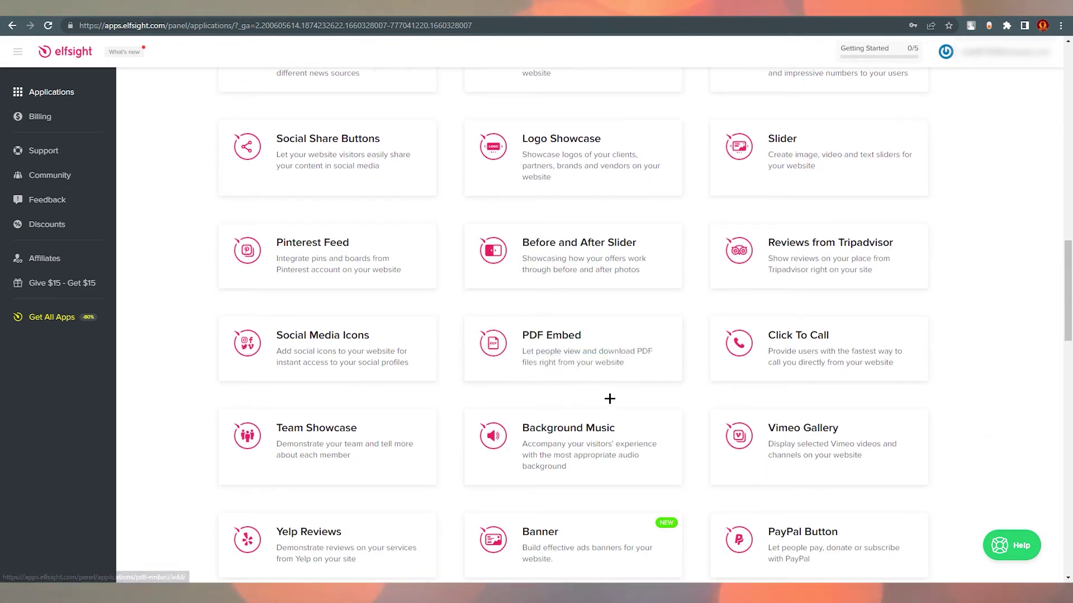
pyautogui.scroll(-1, 660, 372)
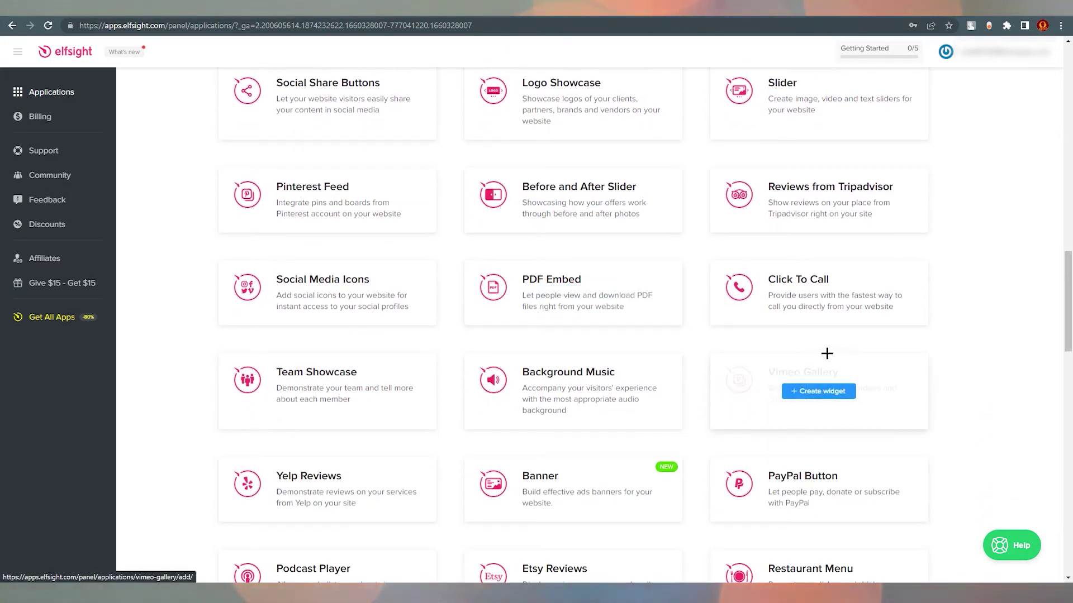
pyautogui.scroll(7, 832, 351)
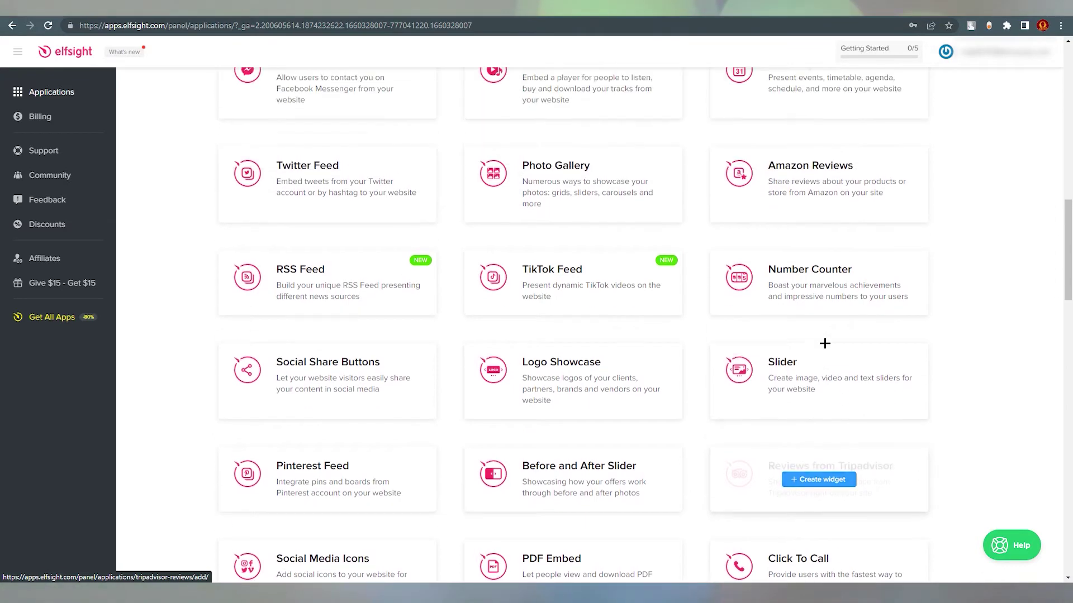
pyautogui.scroll(14, 872, 350)
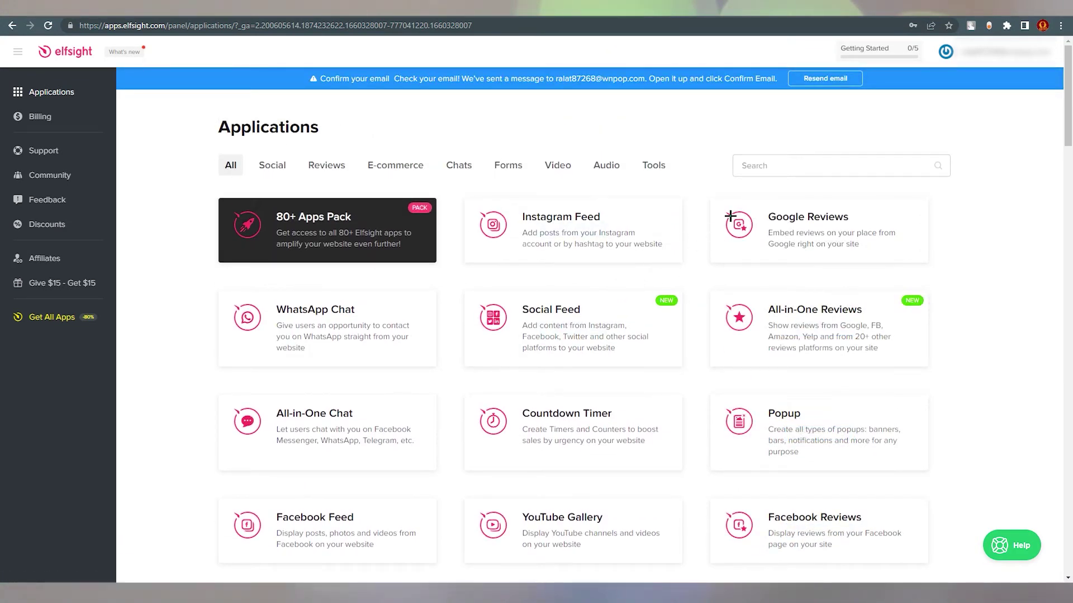
# Search the apps for 'youtube' and create a YouTube Gallery widget
pyautogui.click(771, 170)
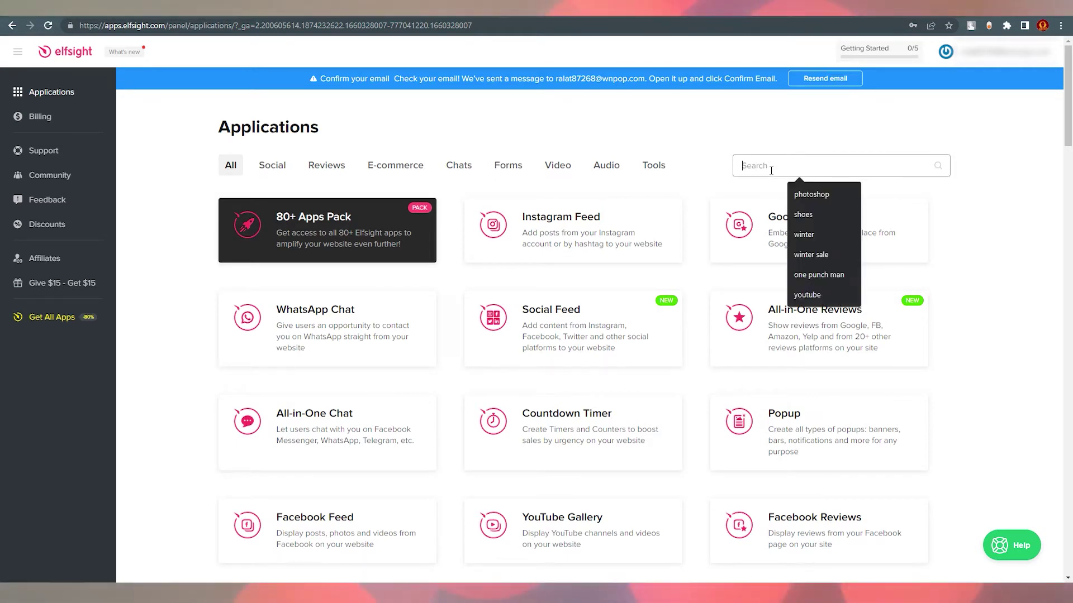
pyautogui.write('youtube')
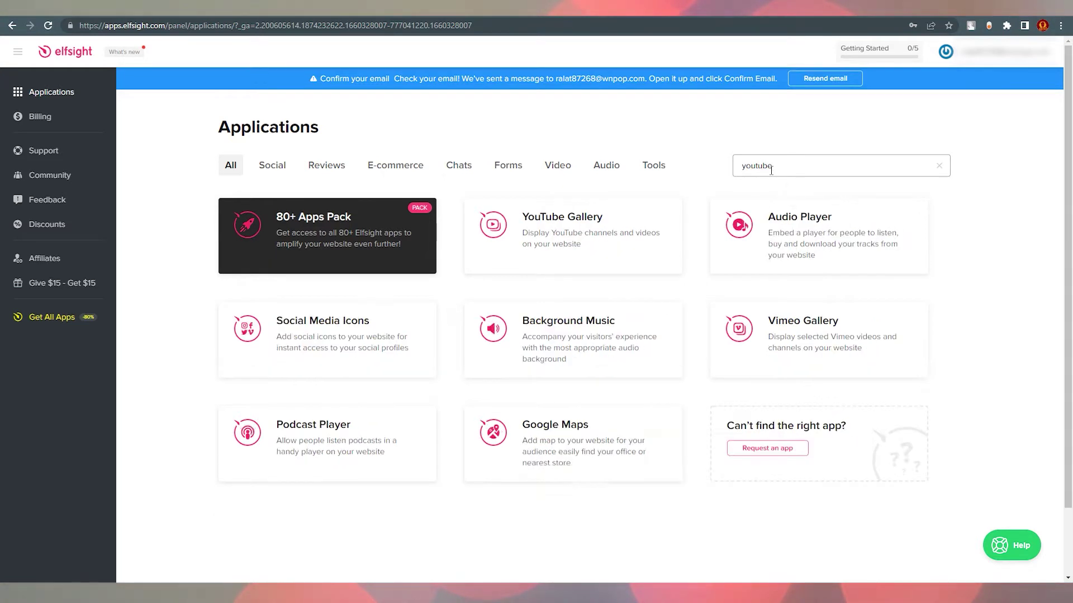
pyautogui.moveTo(558, 235)
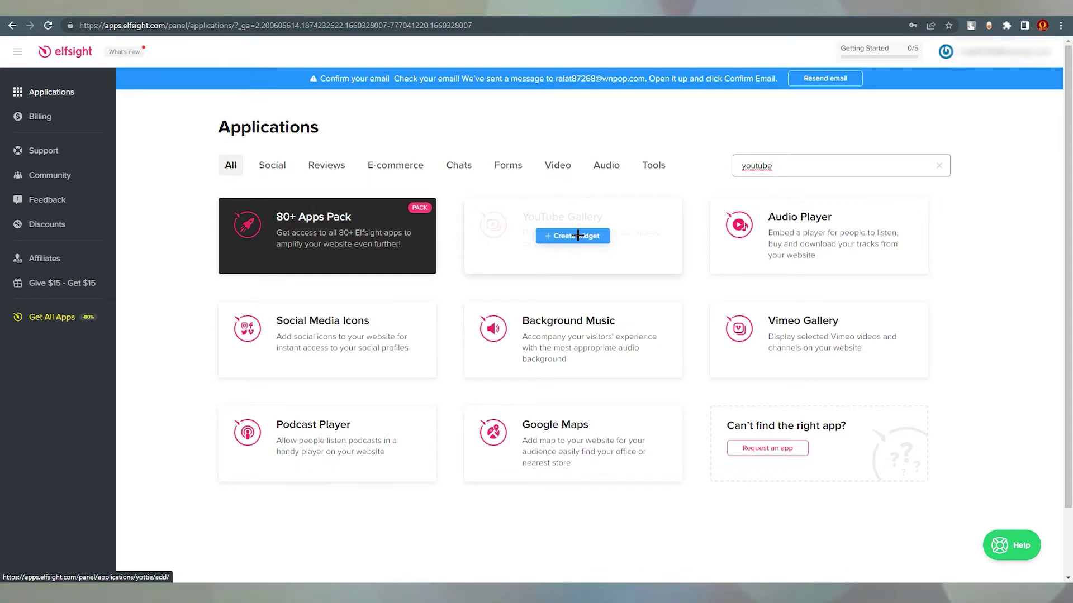
pyautogui.click(579, 235)
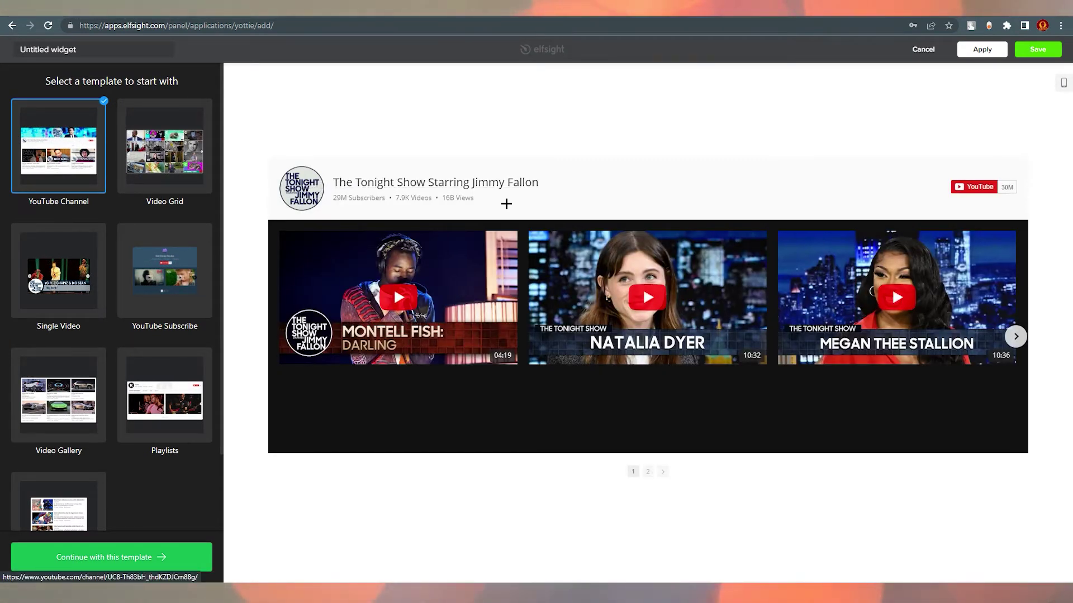
# Preview the Video Grid, YouTube Subscribe and Single Video templates, then return to YouTube Channel
pyautogui.click(160, 176)
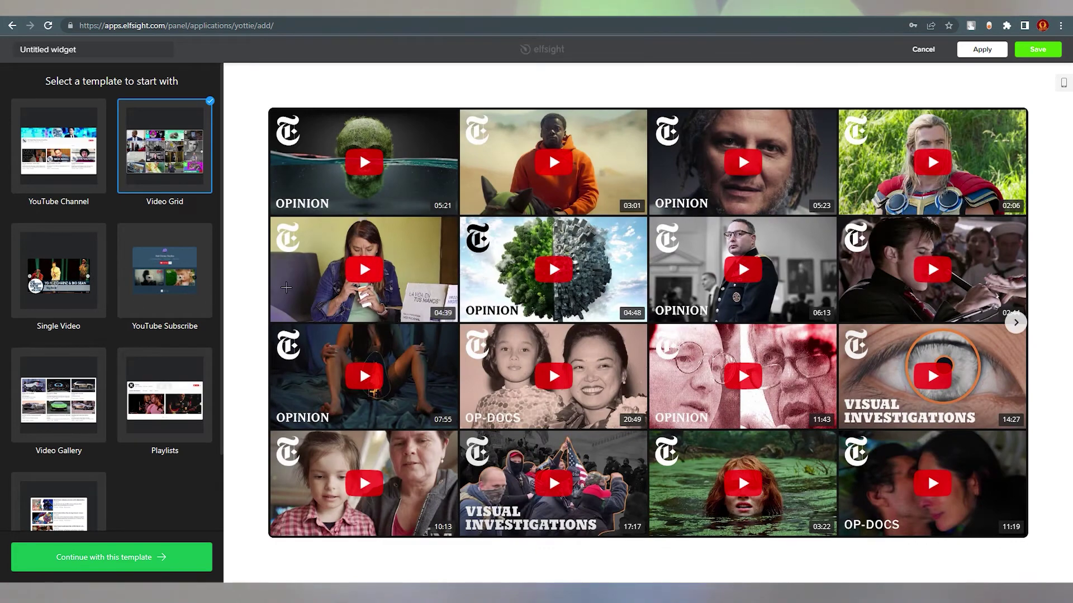
pyautogui.moveTo(315, 287)
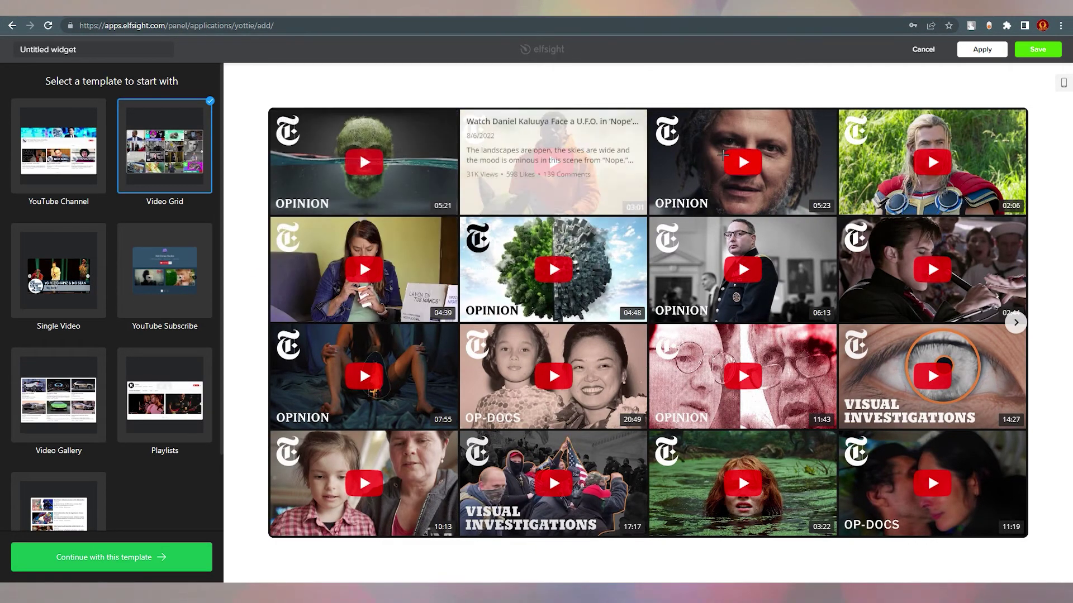
pyautogui.moveTo(415, 369)
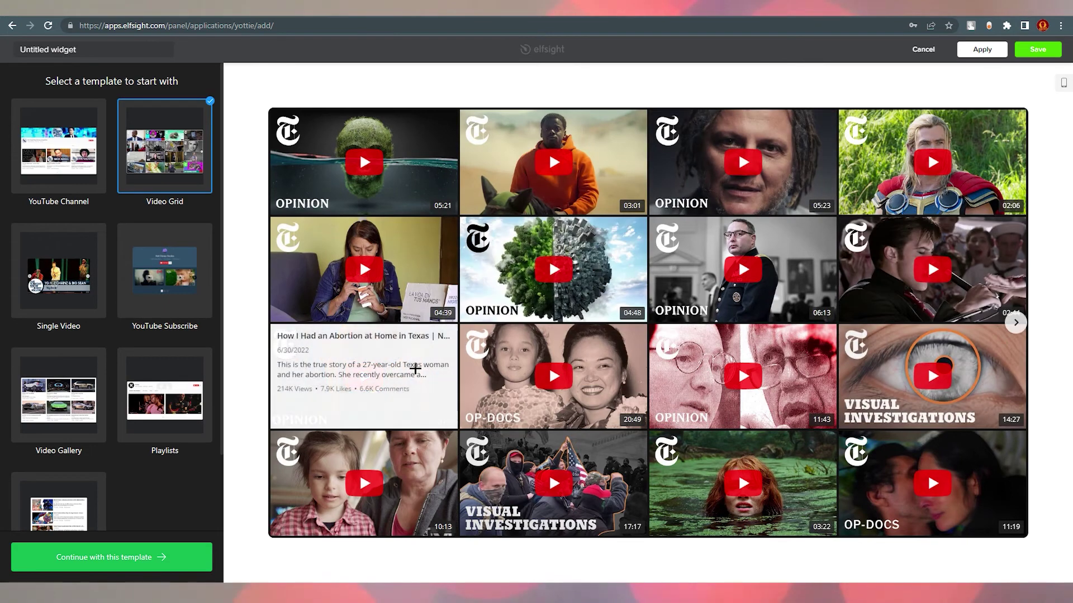
pyautogui.click(159, 249)
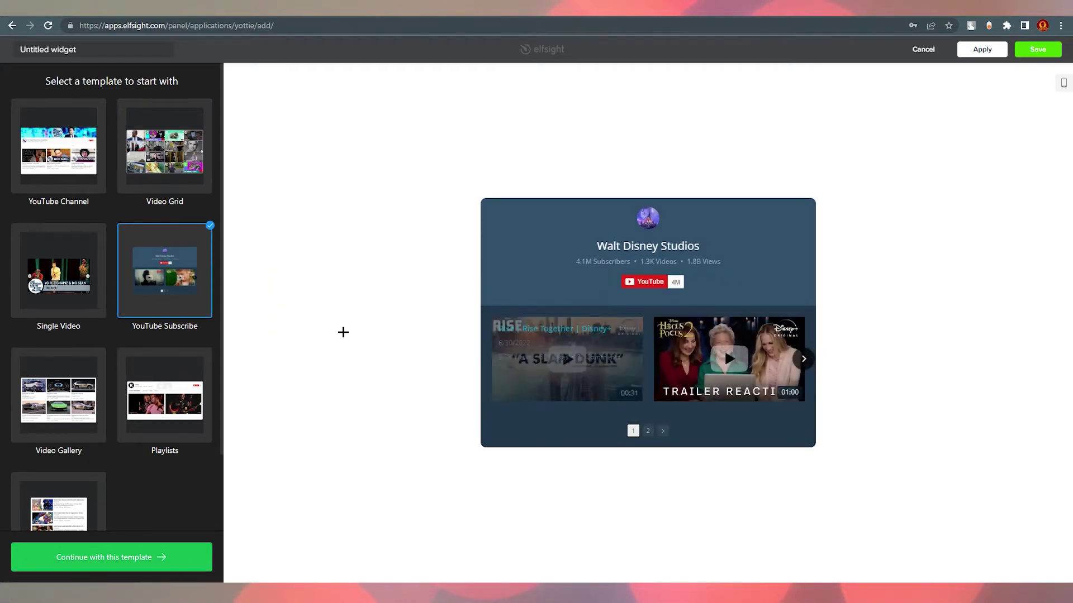
pyautogui.click(86, 300)
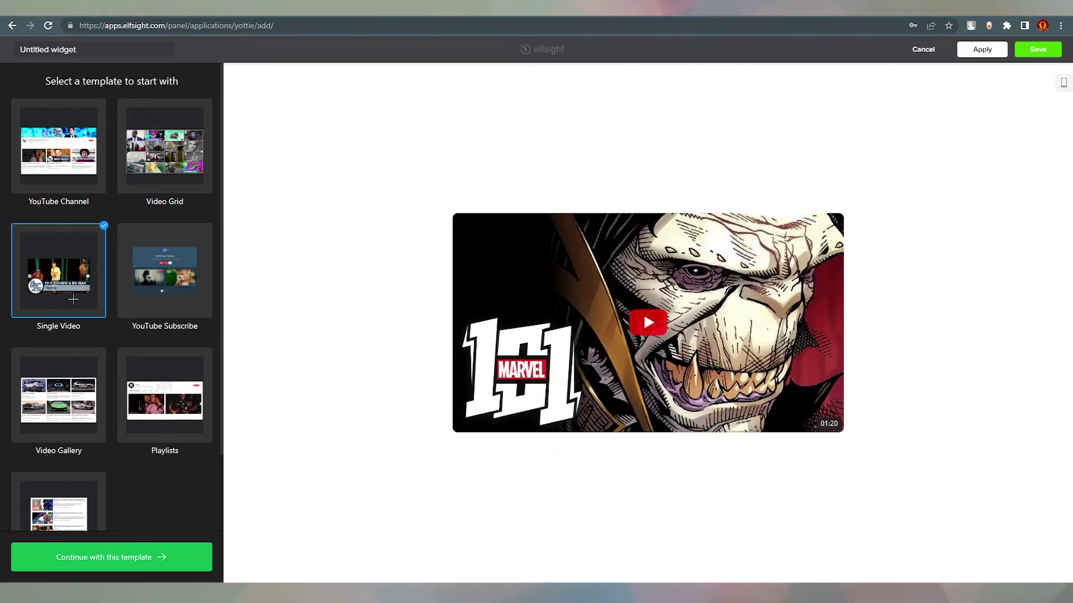
pyautogui.scroll(-2, 73, 299)
pyautogui.scroll(2, 95, 392)
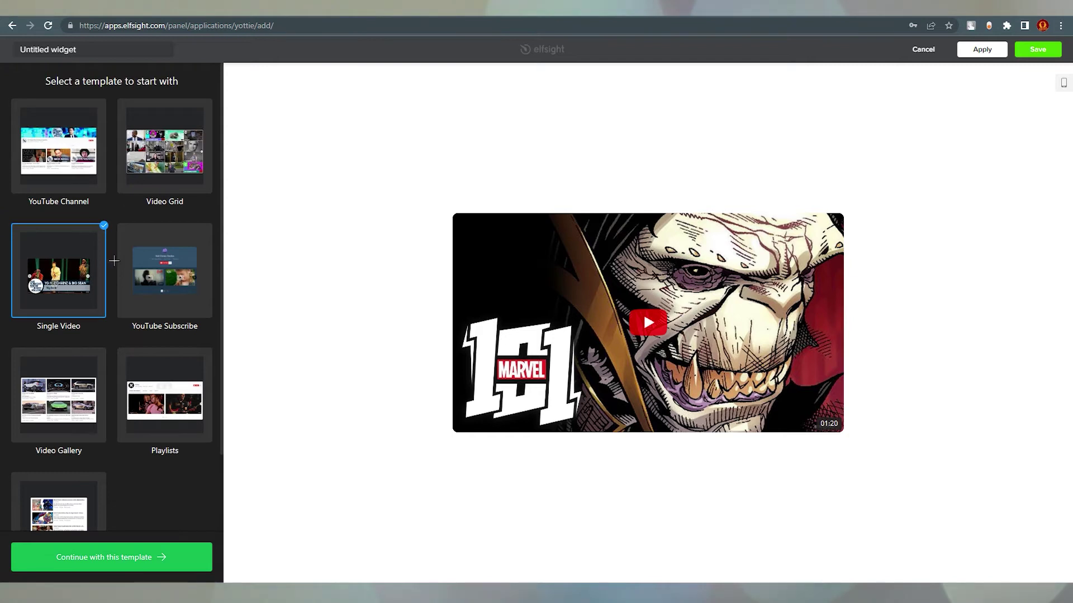
pyautogui.scroll(-2, 107, 429)
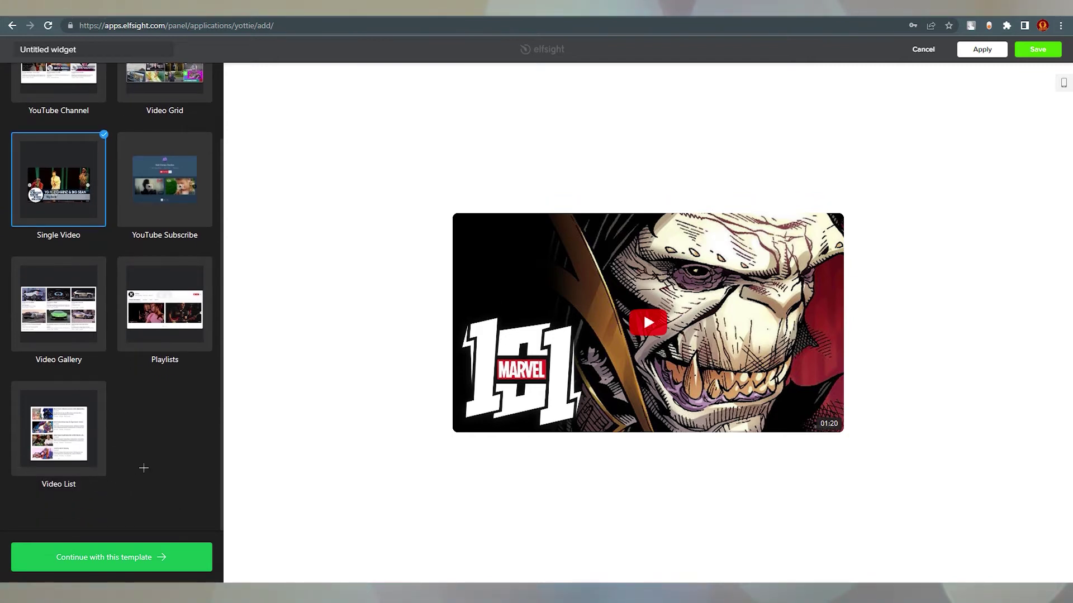
pyautogui.scroll(2, 142, 467)
pyautogui.click(80, 188)
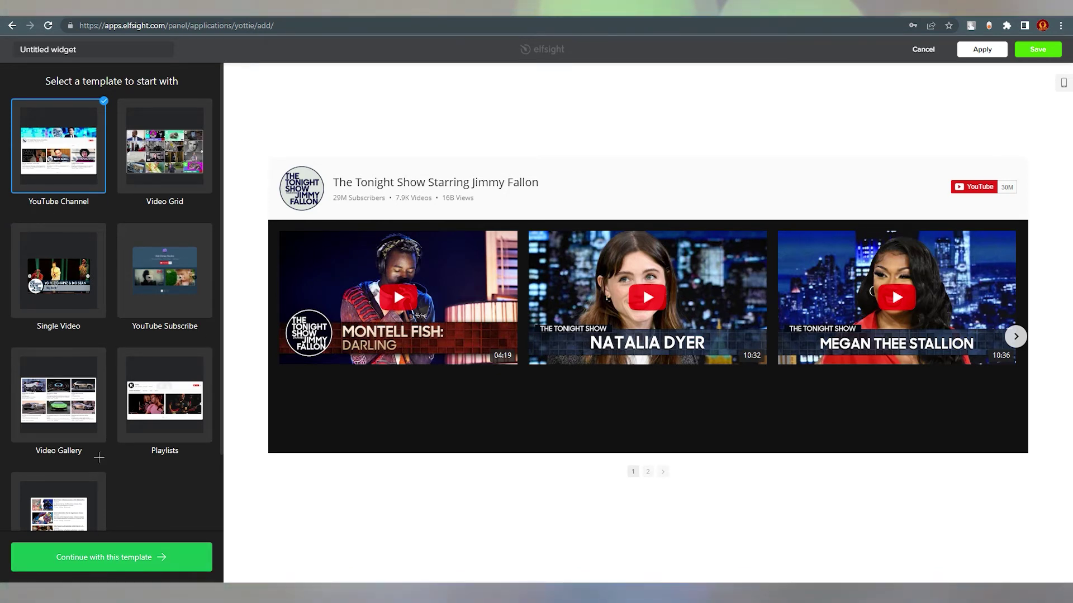
# Continue with the YouTube Channel template, select its channel URL field, and open a new browser tab
pyautogui.click(111, 559)
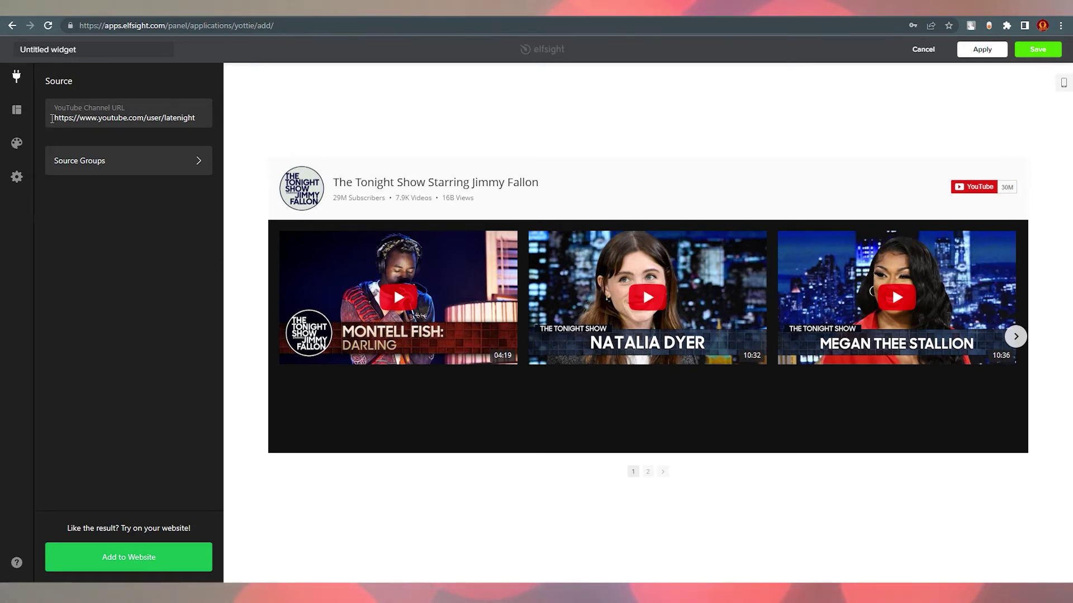
pyautogui.click(68, 119)
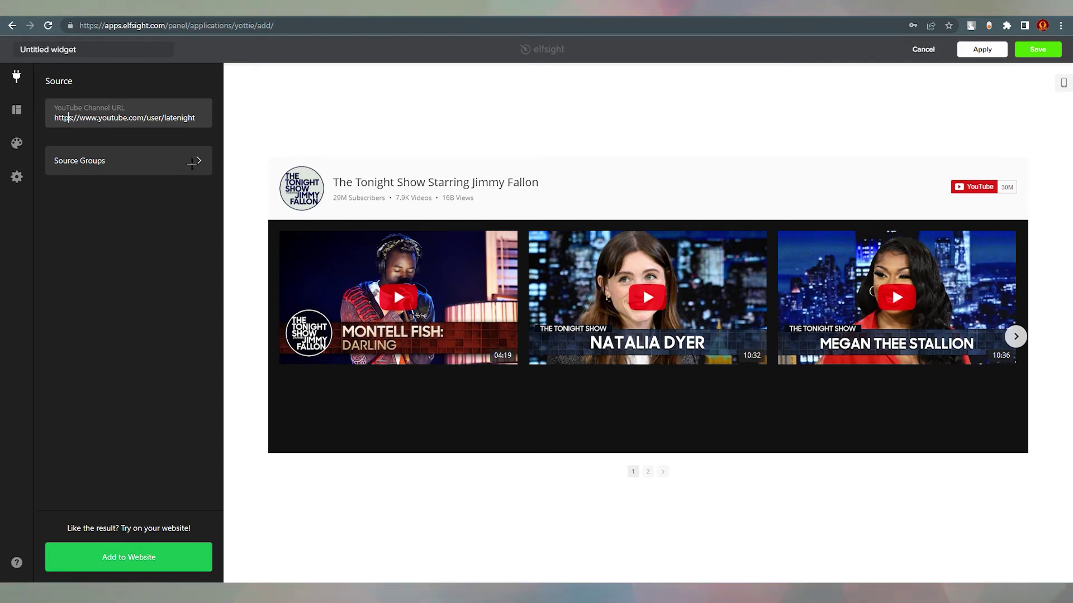
pyautogui.hotkey('ctrl', 't')
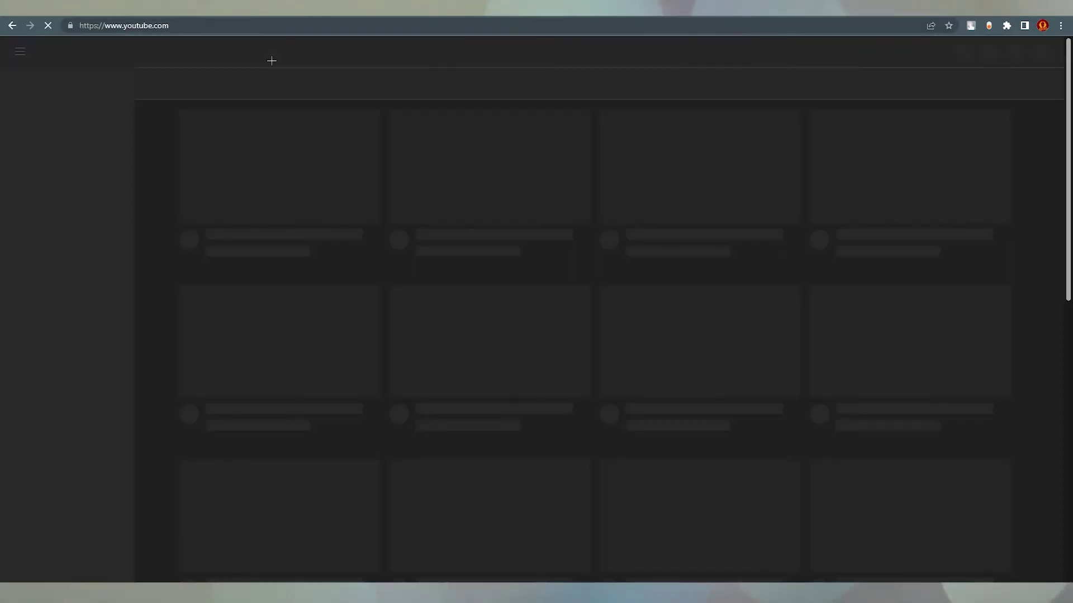
# Search YouTube for 'beast phil', open the Beast Philanthropy channel and copy its URL
pyautogui.write('beast phil')
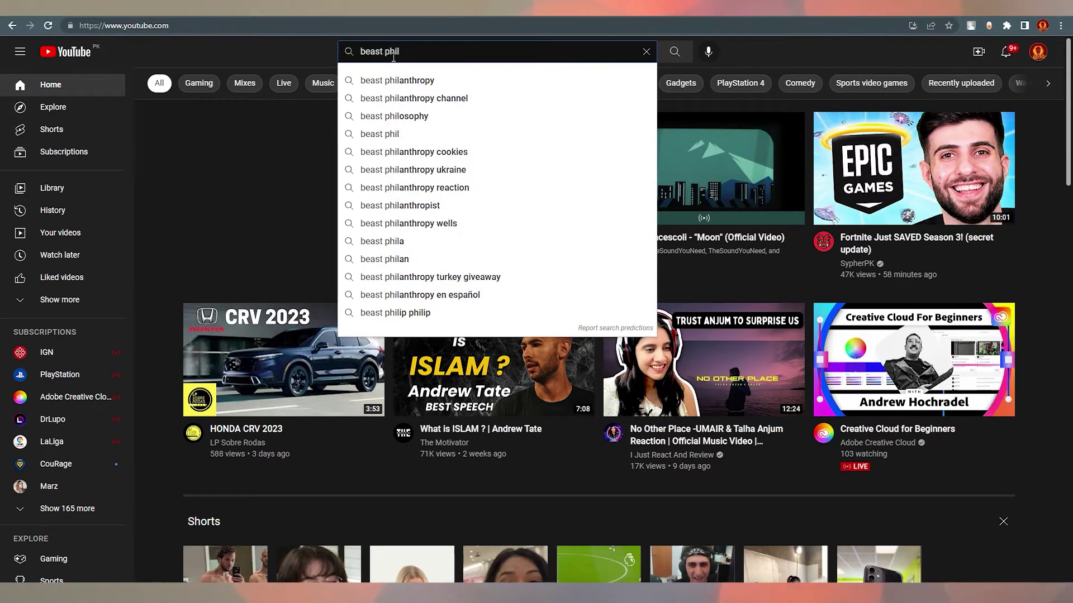
pyautogui.click(419, 81)
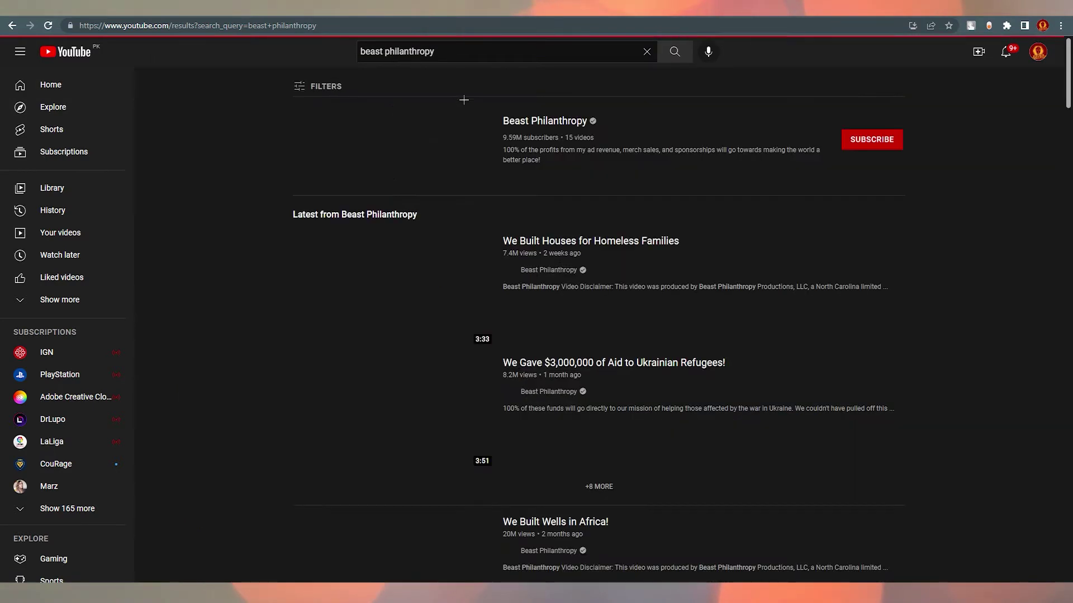
pyautogui.click(393, 137)
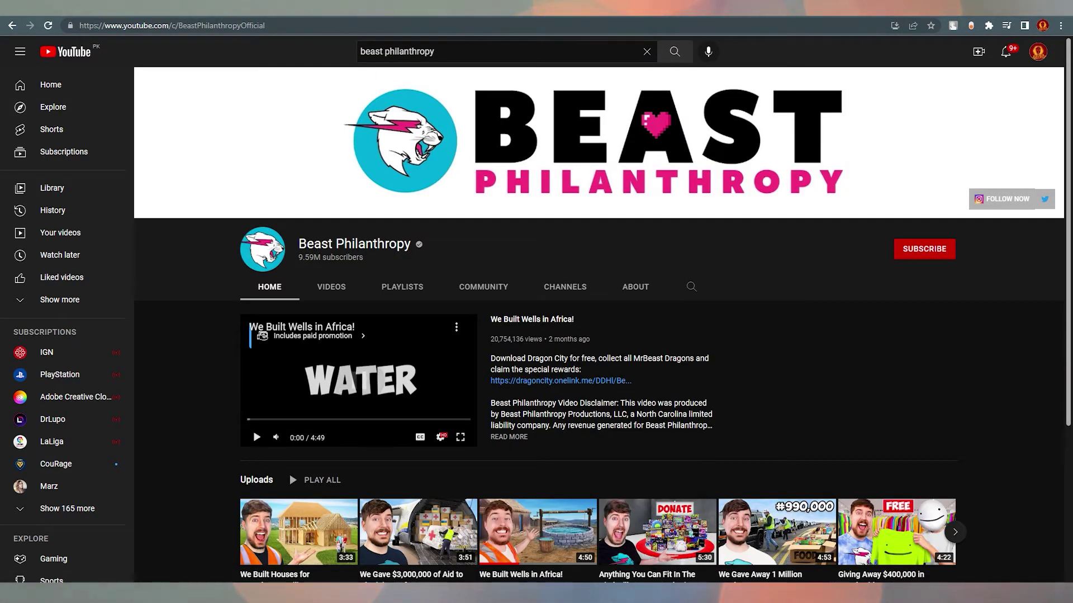
pyautogui.hotkey('ctrl', 'l')
pyautogui.hotkey('ctrl', 'c')
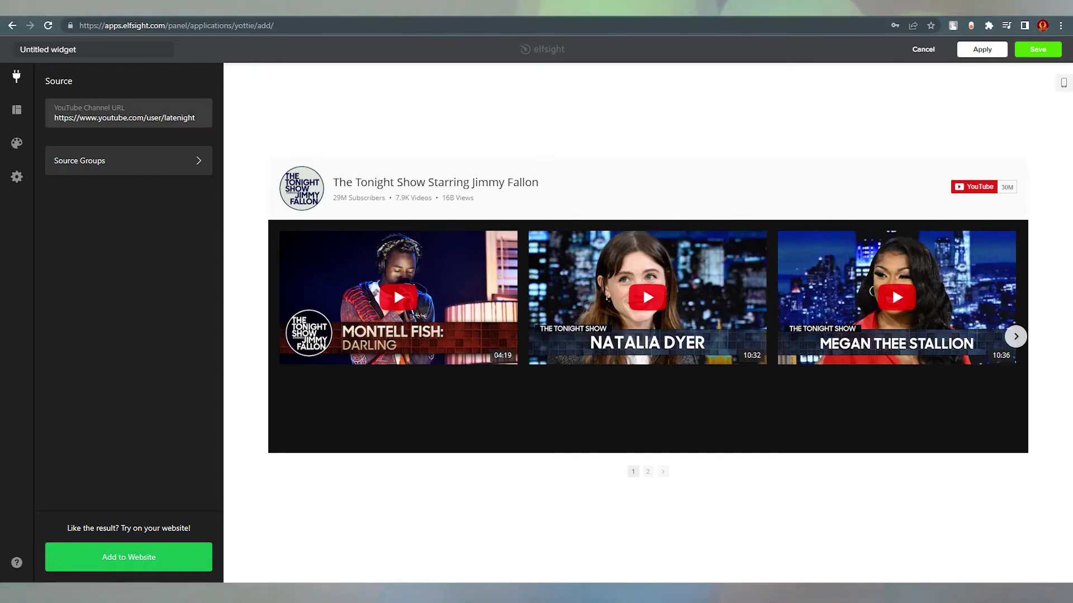
# Replace the YouTube Channel URL with the copied Beast Philanthropy channel address
pyautogui.hotkey('ctrl', 'a')
pyautogui.hotkey('ctrl', 'v')
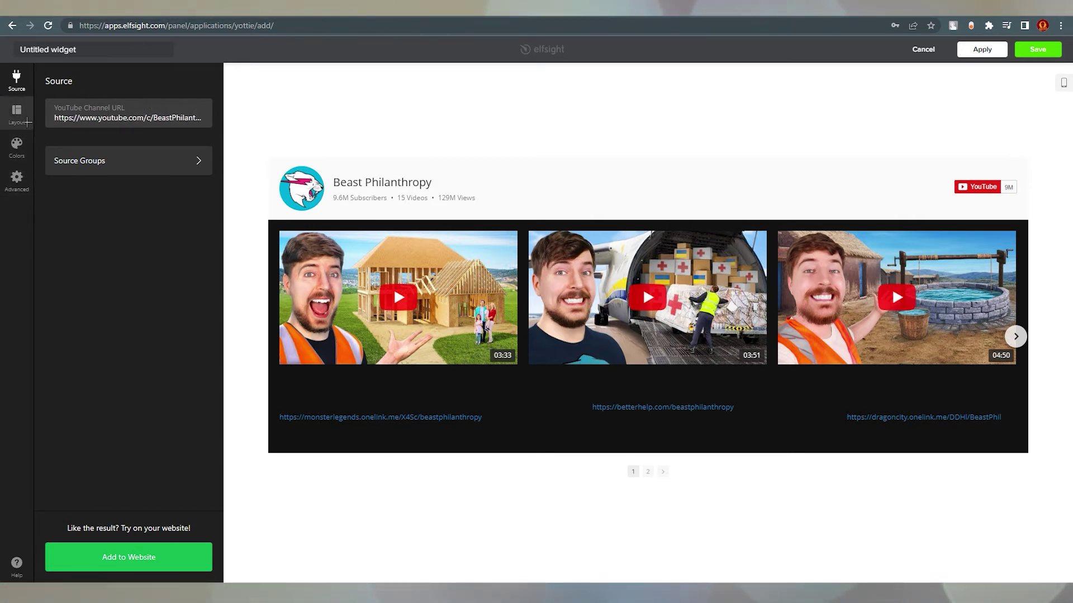
pyautogui.click(22, 119)
pyautogui.click(99, 123)
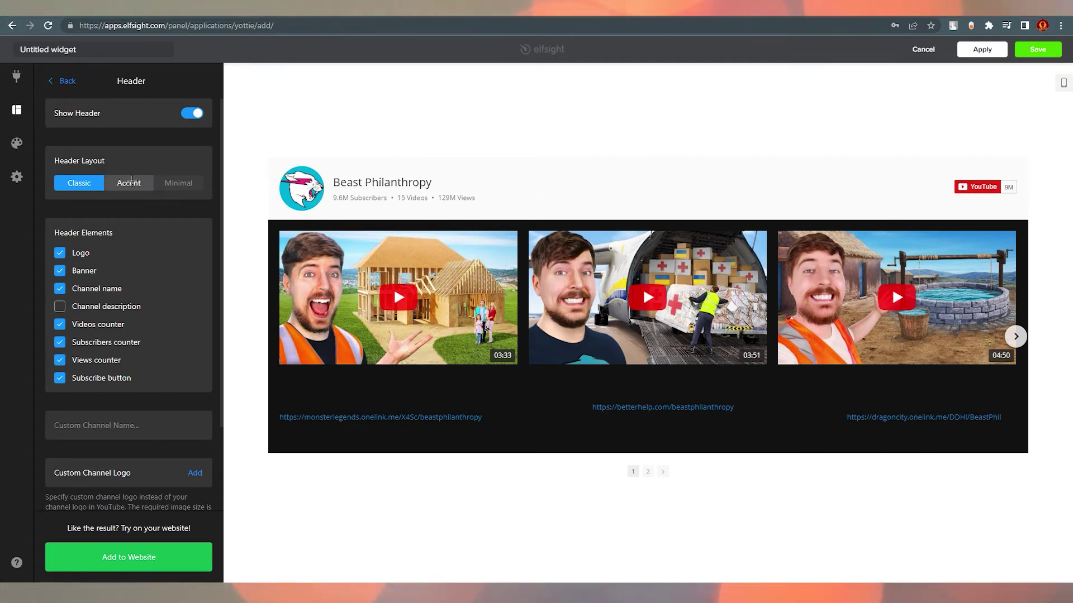
pyautogui.click(129, 183)
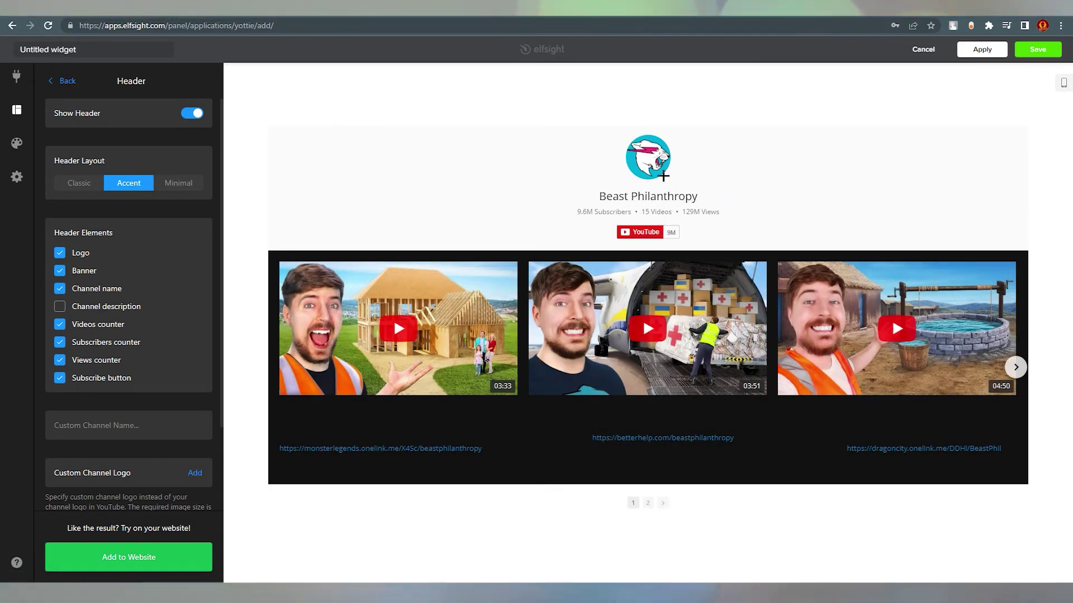
pyautogui.click(179, 182)
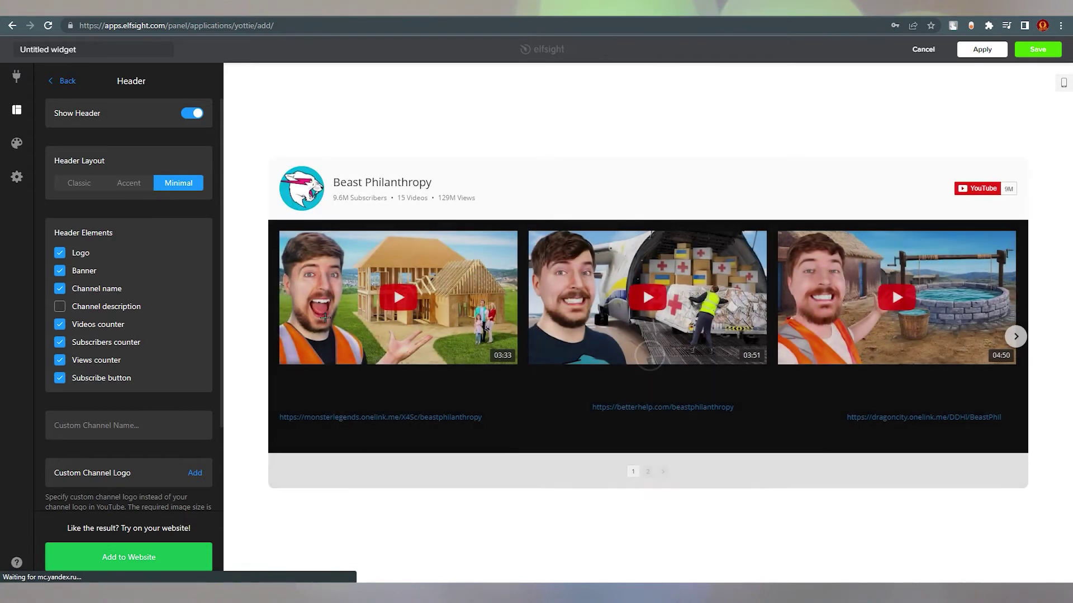
pyautogui.click(68, 184)
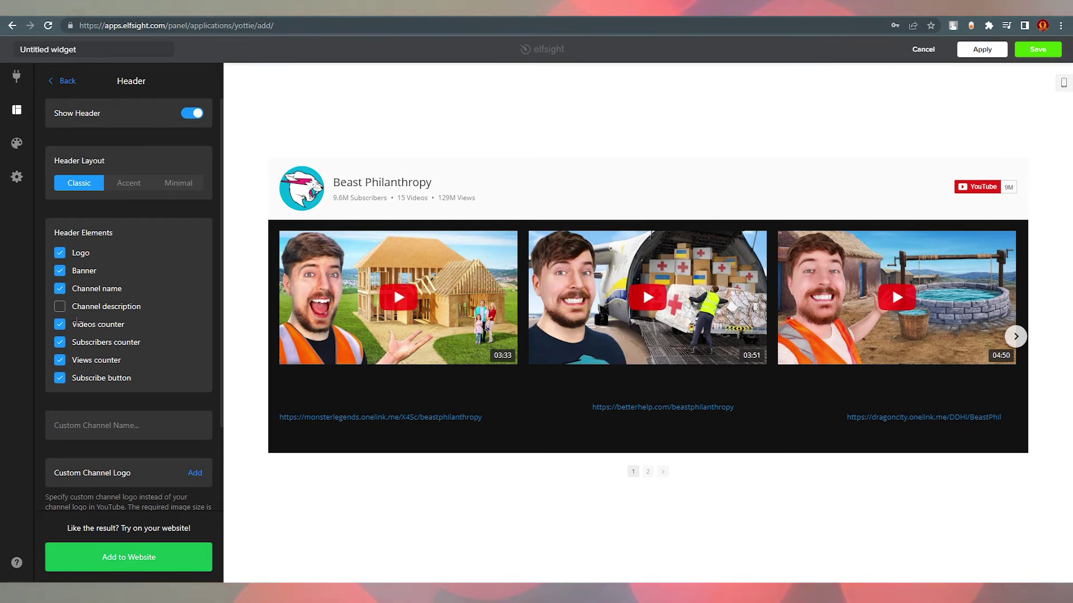
pyautogui.click(60, 306)
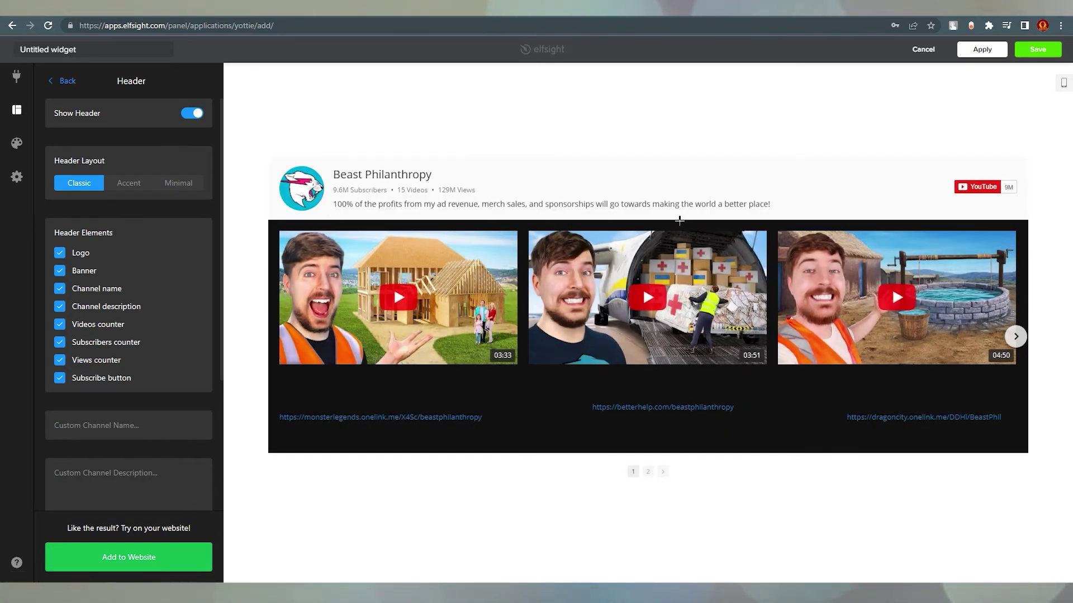
pyautogui.click(60, 307)
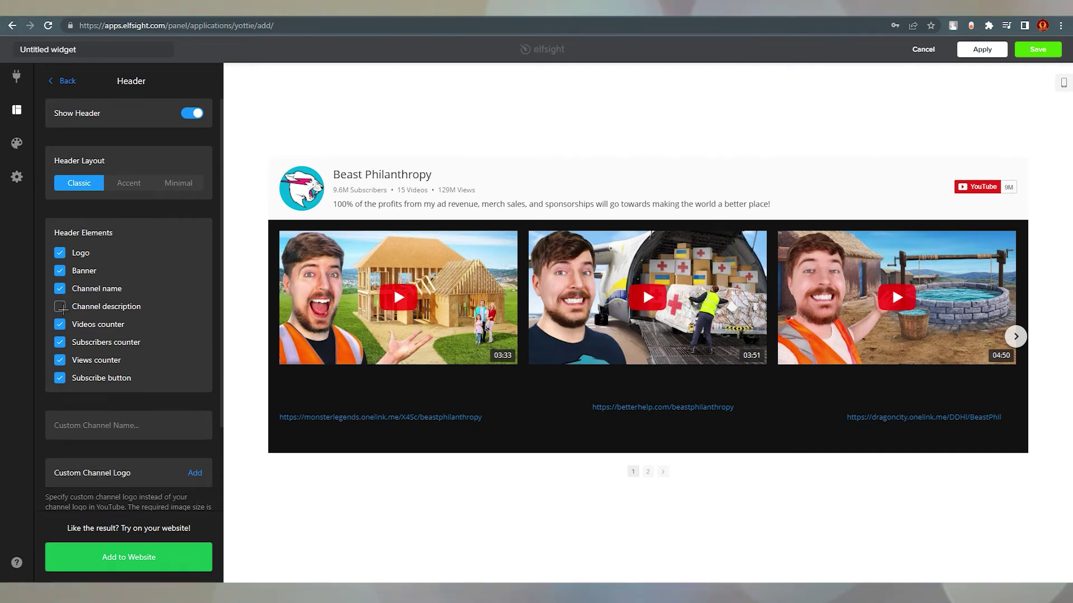
pyautogui.scroll(-2, 142, 404)
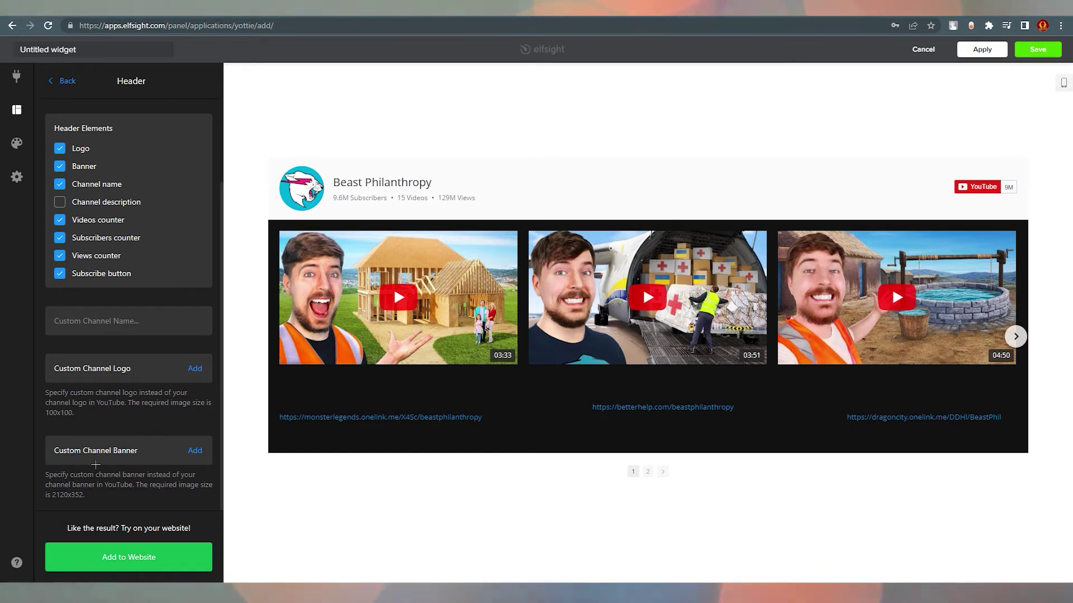
pyautogui.scroll(2, 100, 379)
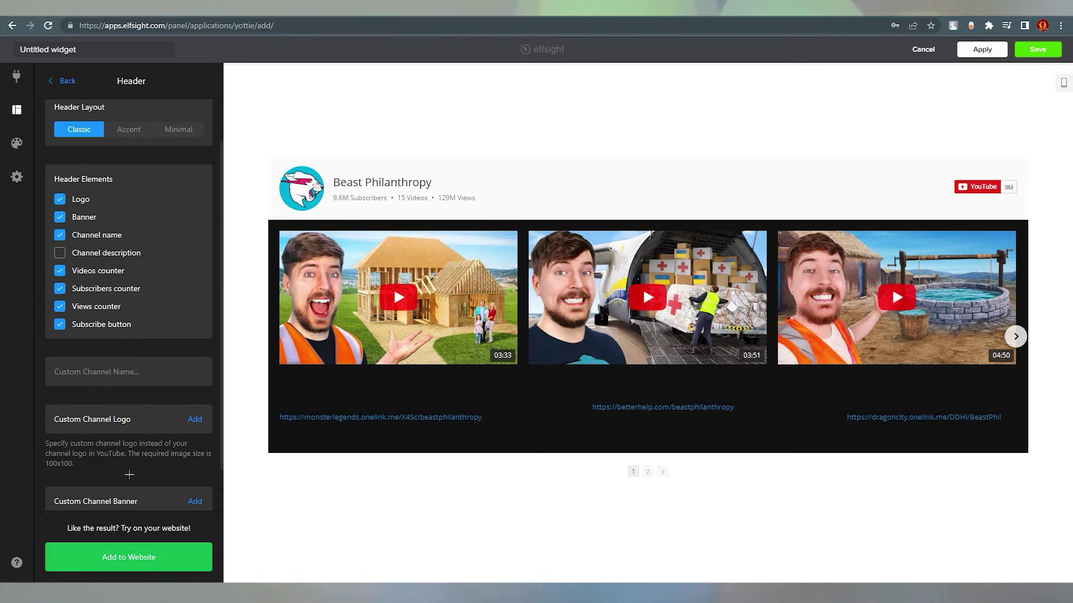
pyautogui.click(68, 82)
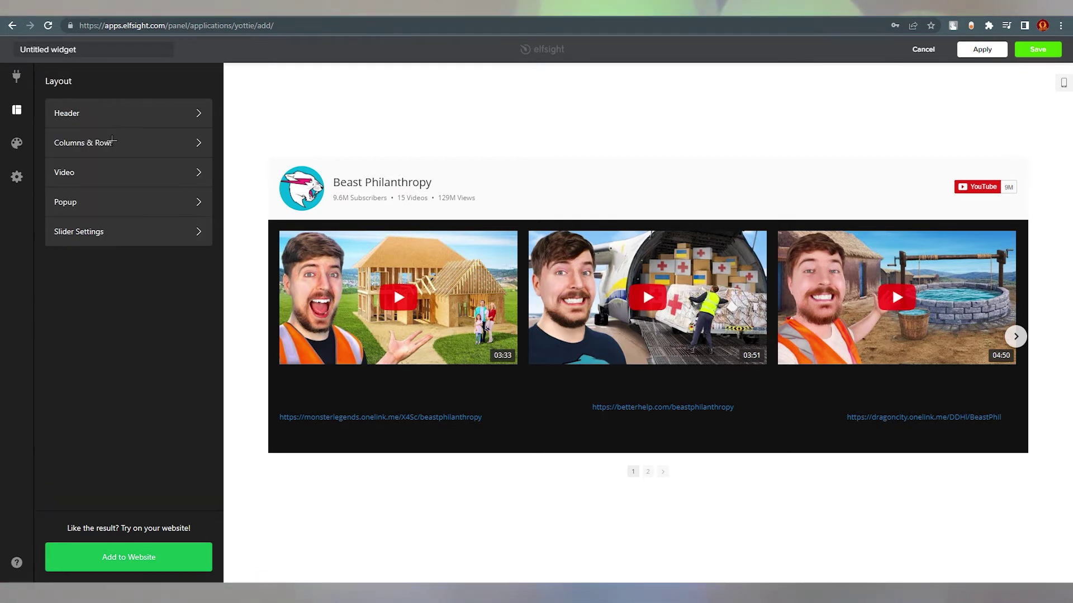
pyautogui.click(112, 144)
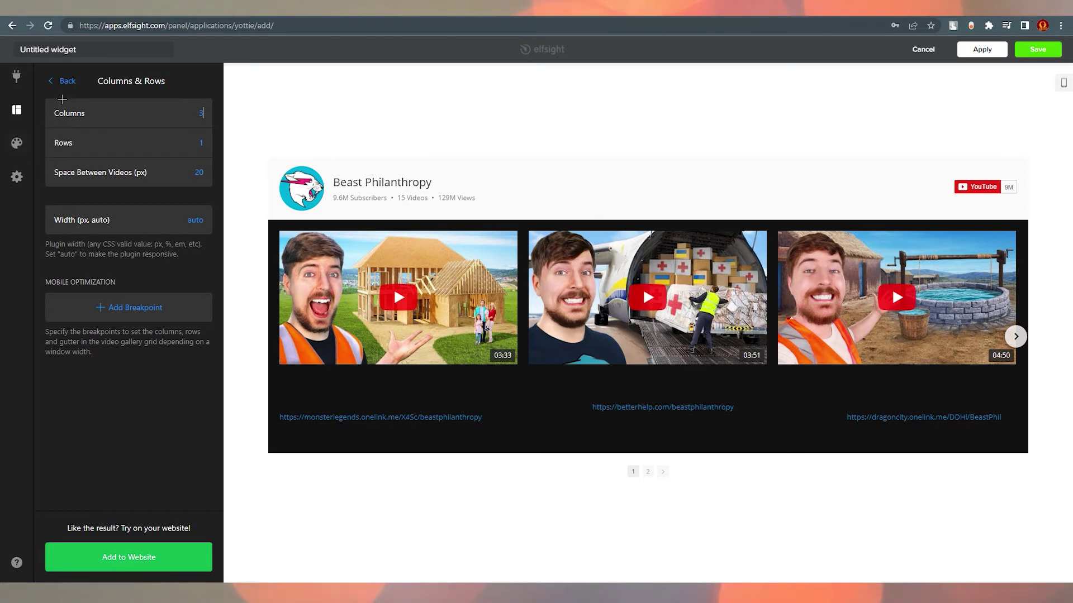
pyautogui.click(63, 80)
pyautogui.click(95, 203)
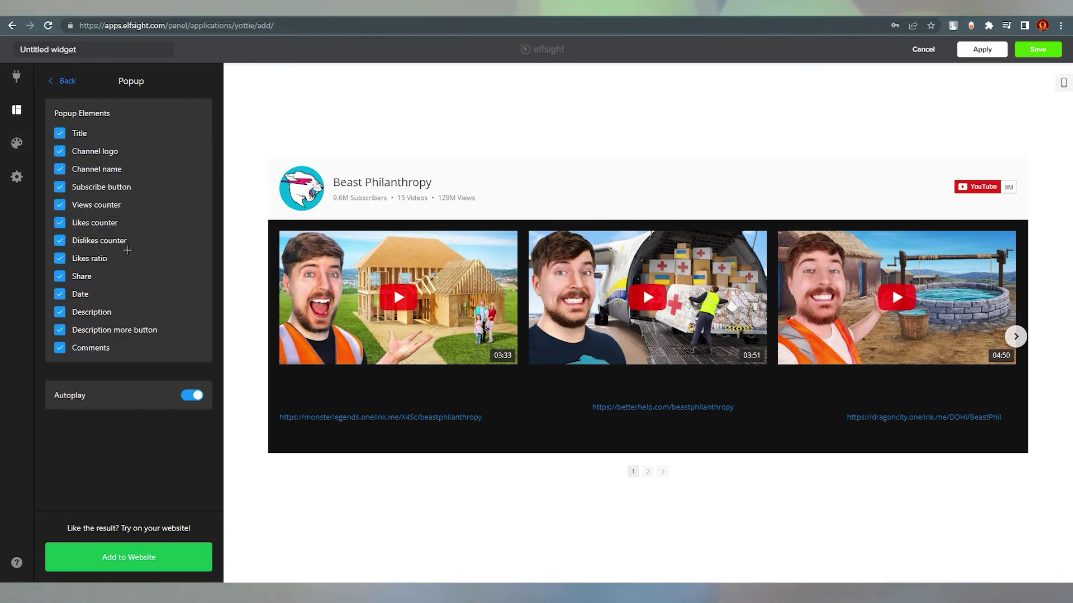
pyautogui.click(64, 81)
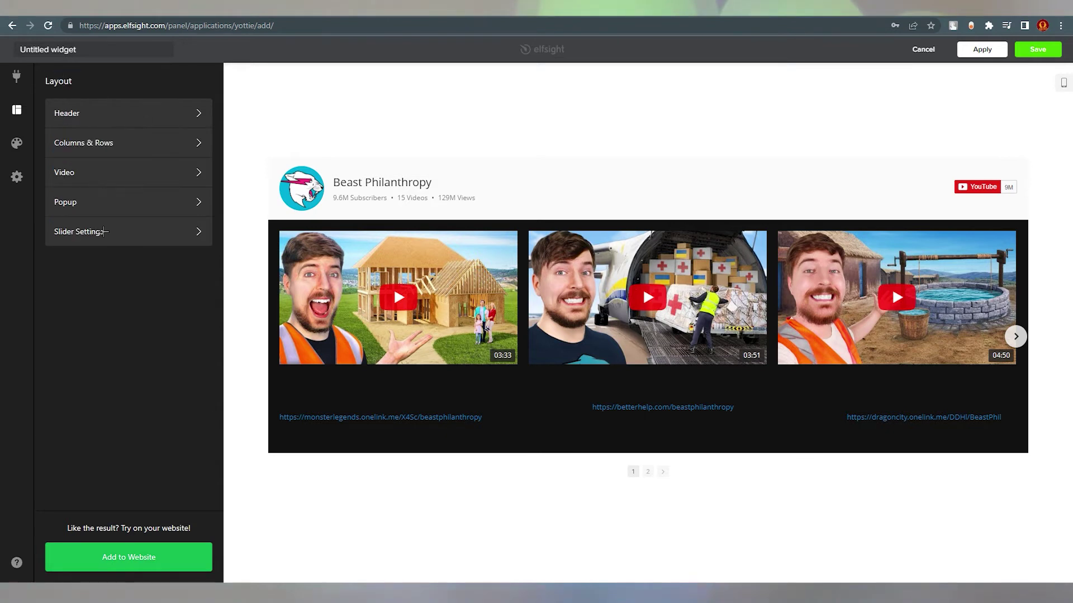
pyautogui.click(105, 231)
pyautogui.click(67, 81)
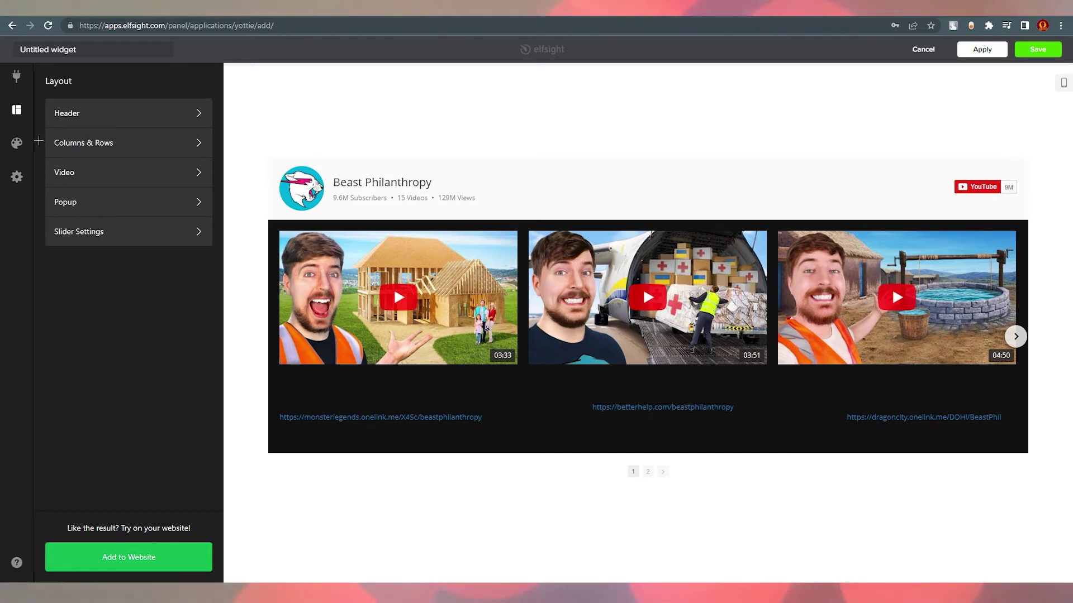
# Try the Dark and Red colour schemes, settle on Deep blue, and glance at Header colours
pyautogui.click(17, 143)
pyautogui.click(182, 114)
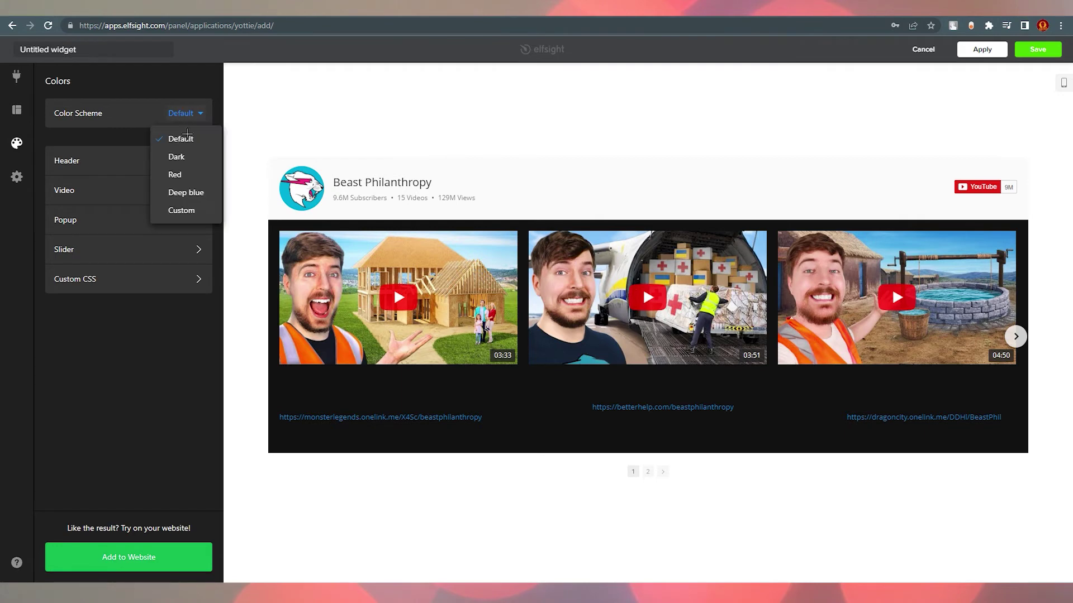
pyautogui.click(182, 157)
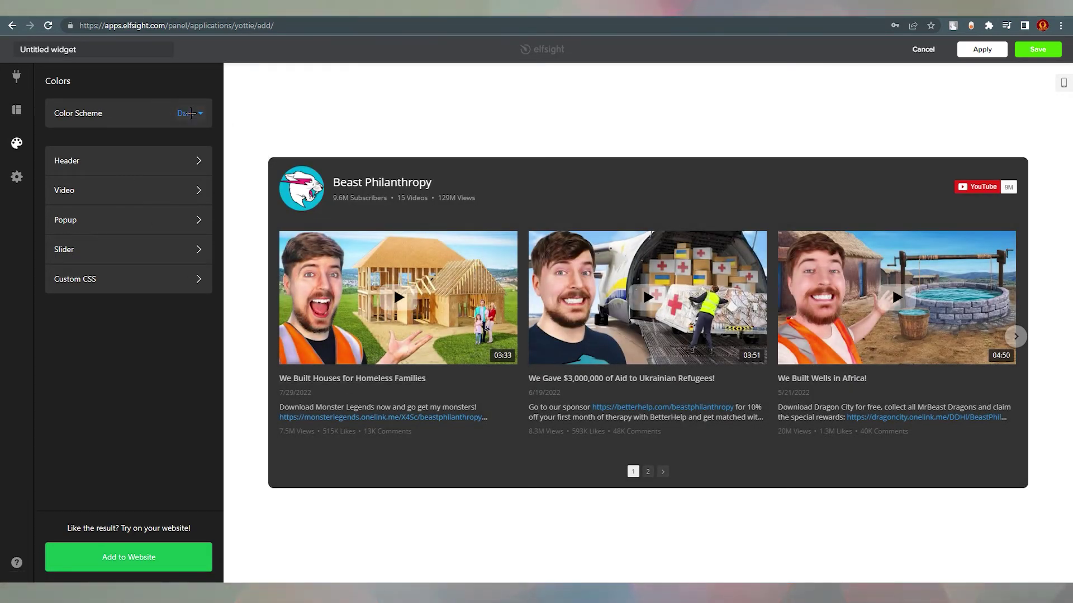
pyautogui.click(187, 114)
pyautogui.click(185, 174)
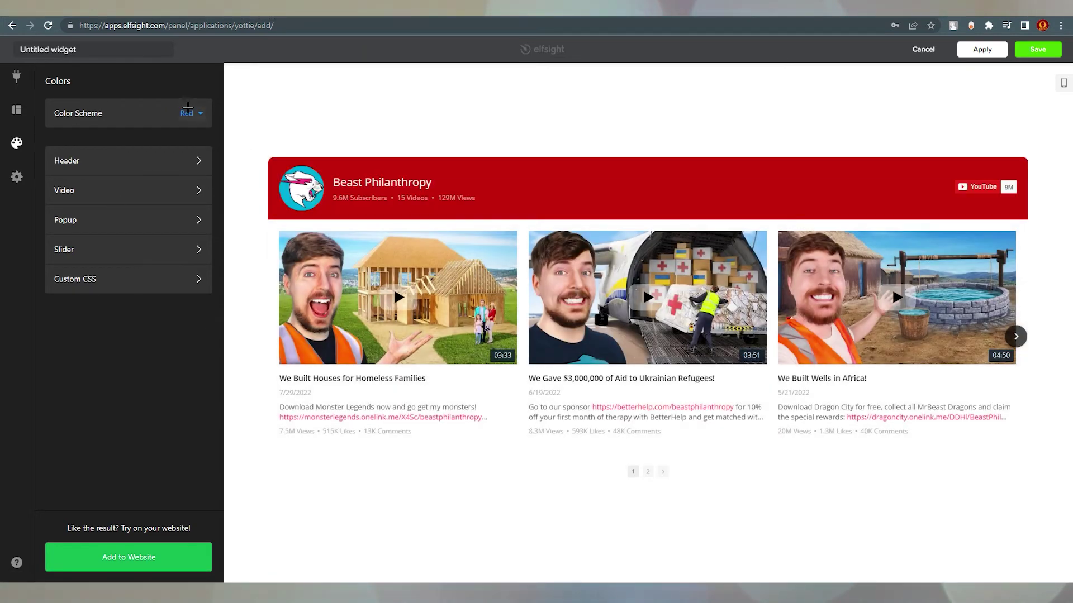
pyautogui.click(189, 112)
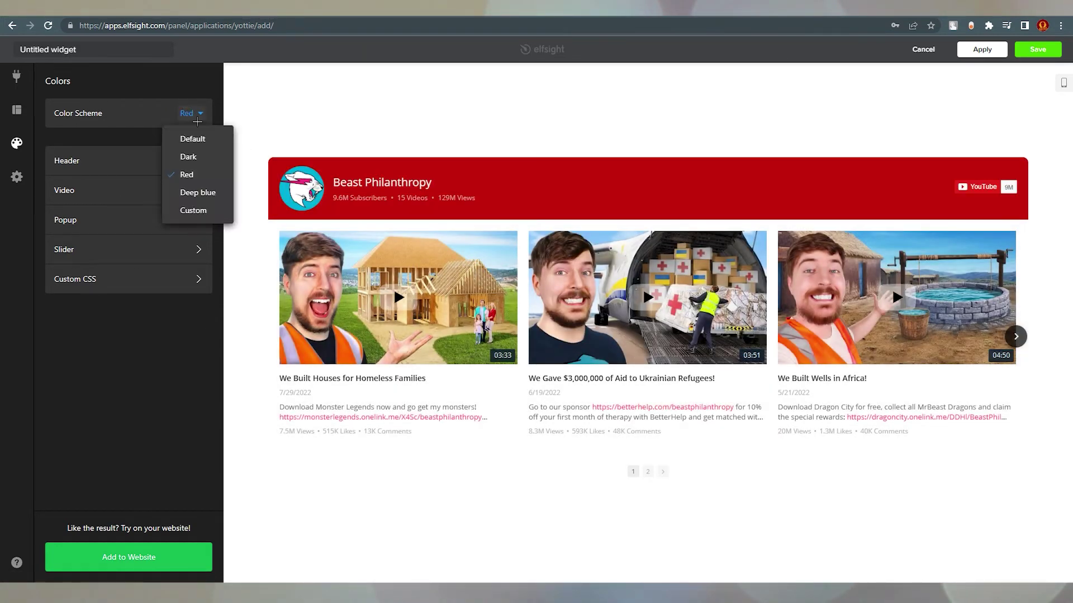
pyautogui.click(200, 193)
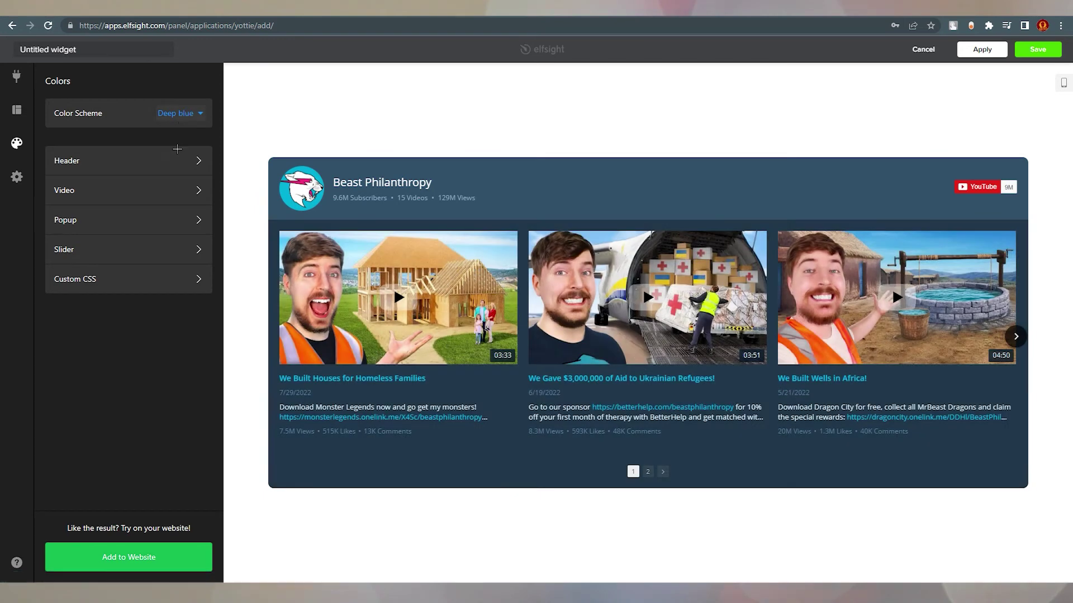
pyautogui.click(143, 167)
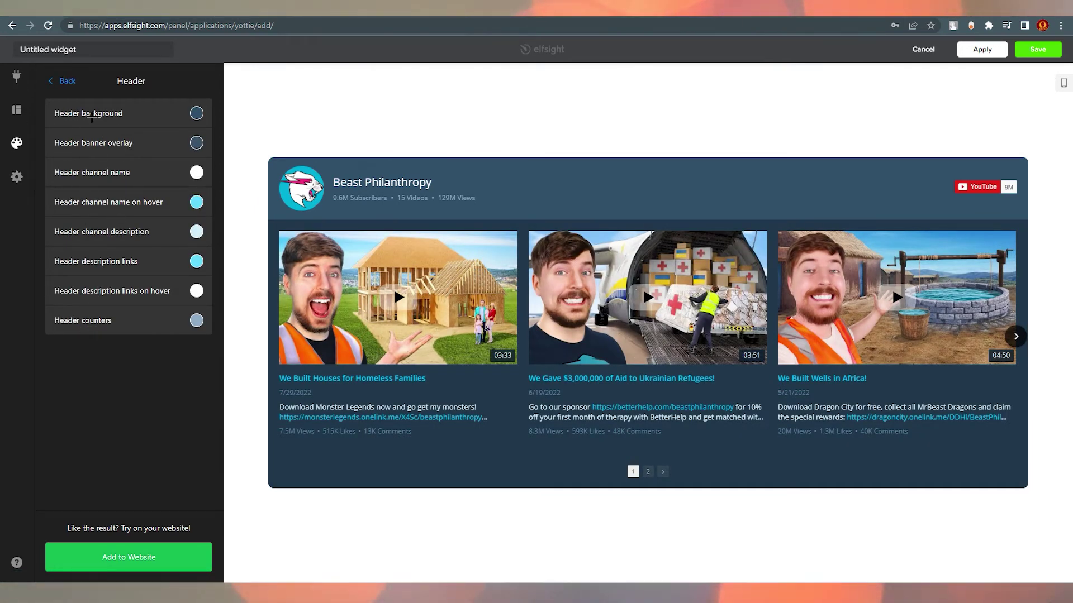
pyautogui.click(63, 80)
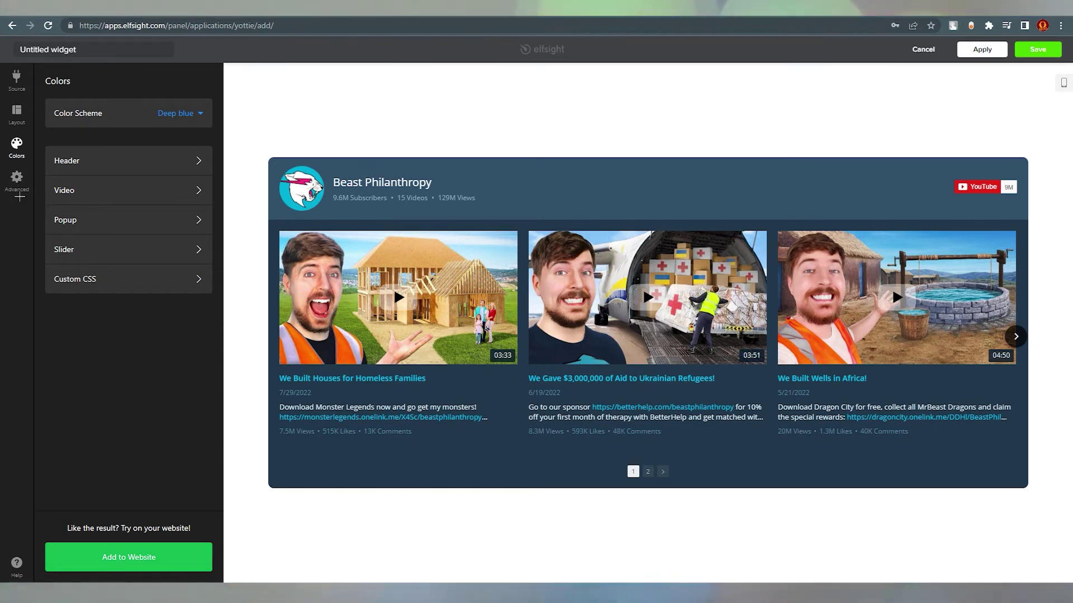
# Return to Source settings and toggle the preview between mobile and desktop layouts twice
pyautogui.click(16, 179)
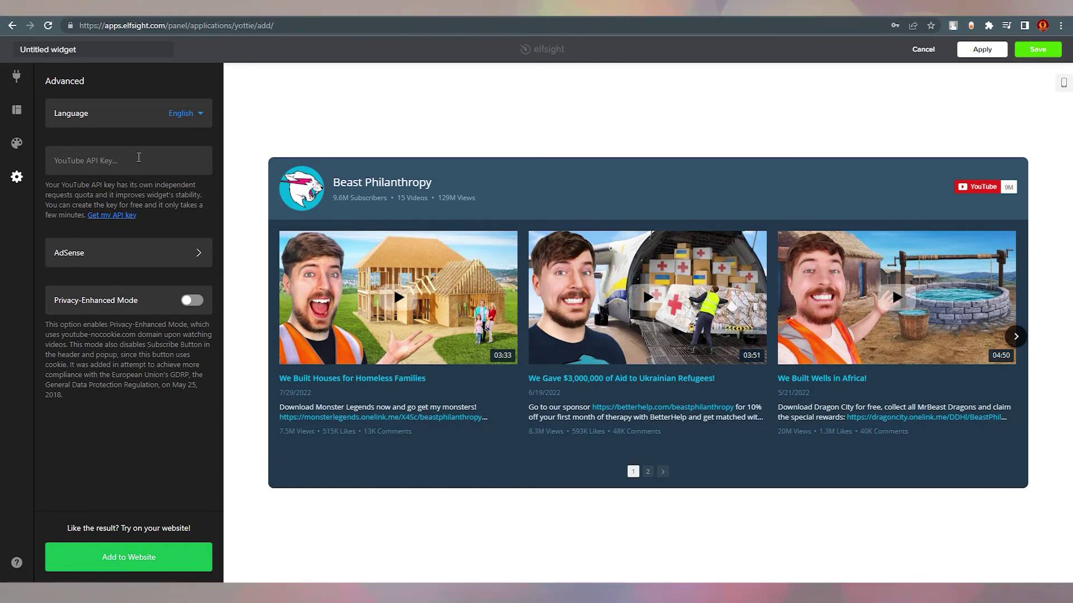
pyautogui.click(17, 76)
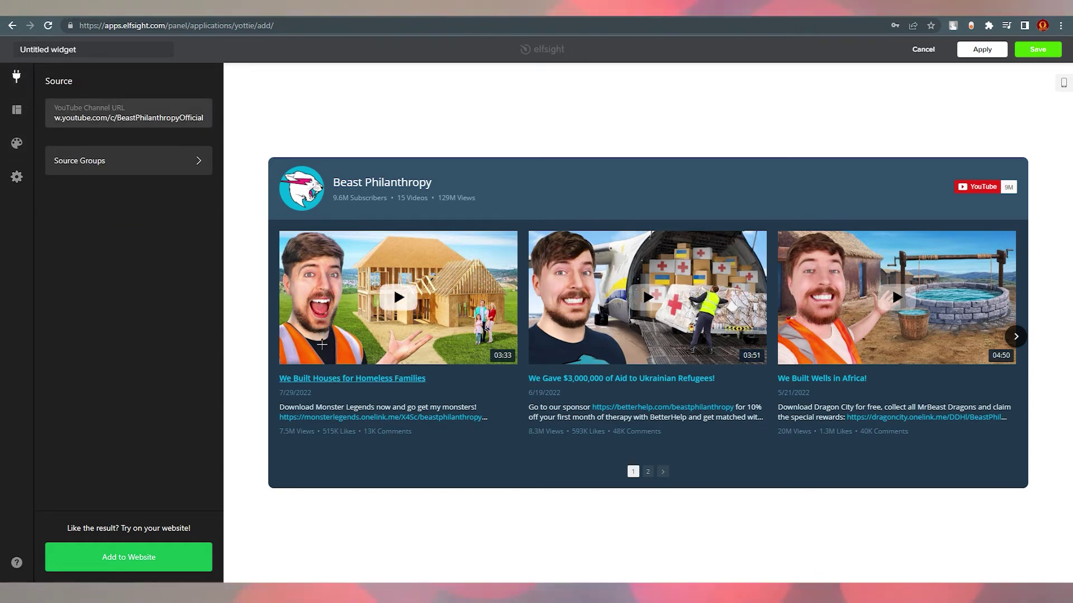
pyautogui.click(1062, 84)
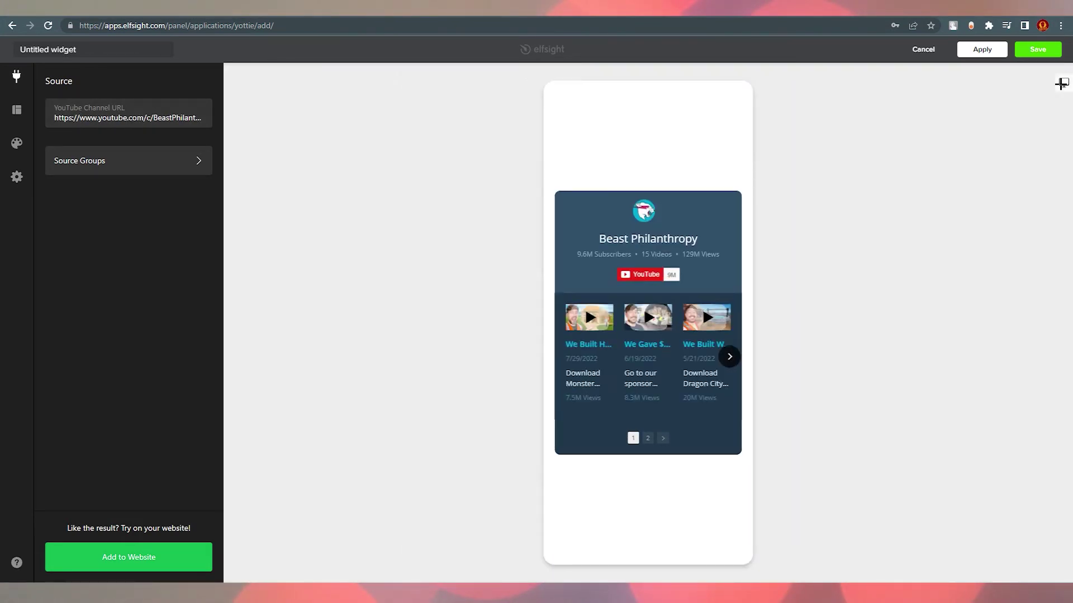
pyautogui.click(1061, 83)
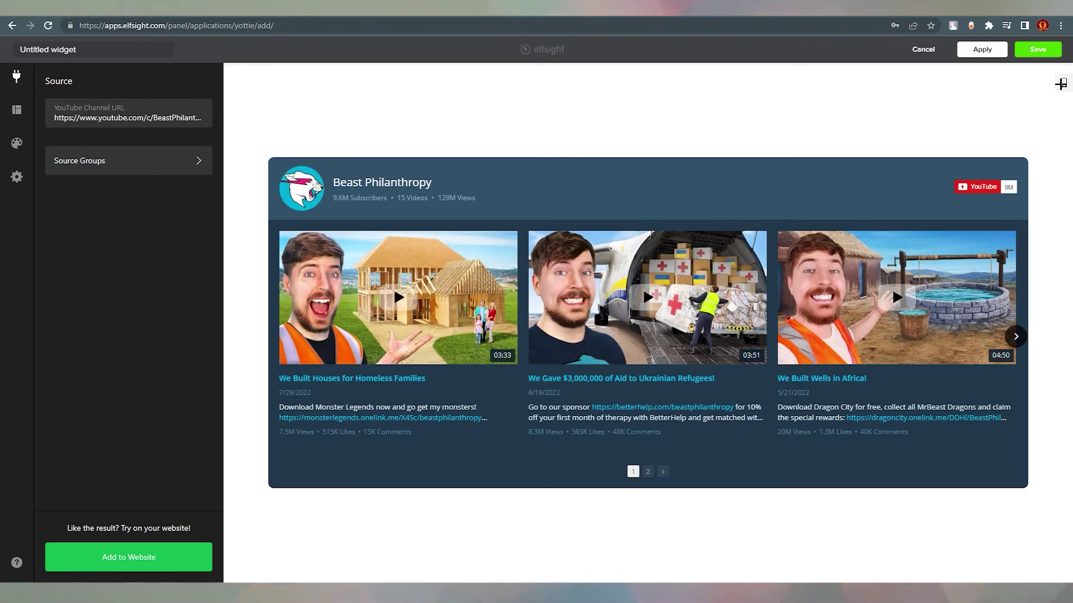
pyautogui.click(1060, 83)
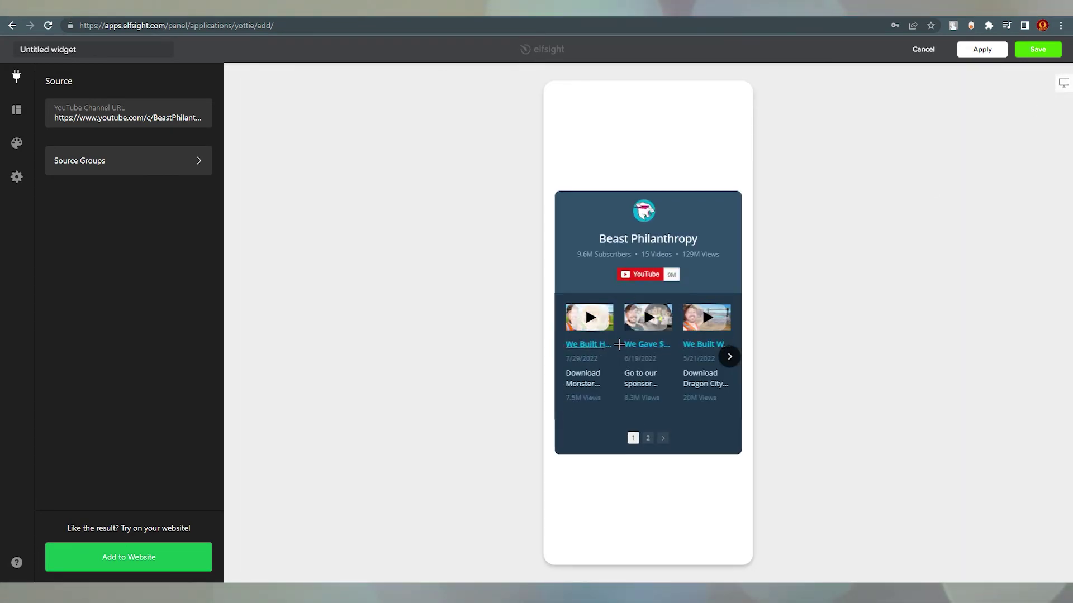
pyautogui.click(1061, 83)
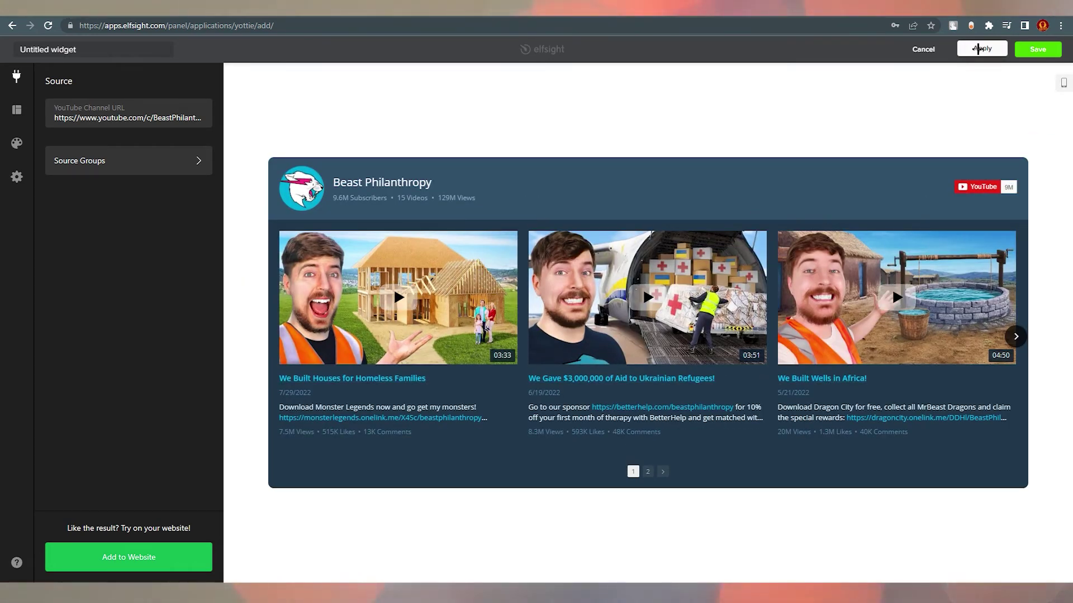
# Apply and save the widget, comparing monthly and annual pricing before picking the Lite plan
pyautogui.click(990, 50)
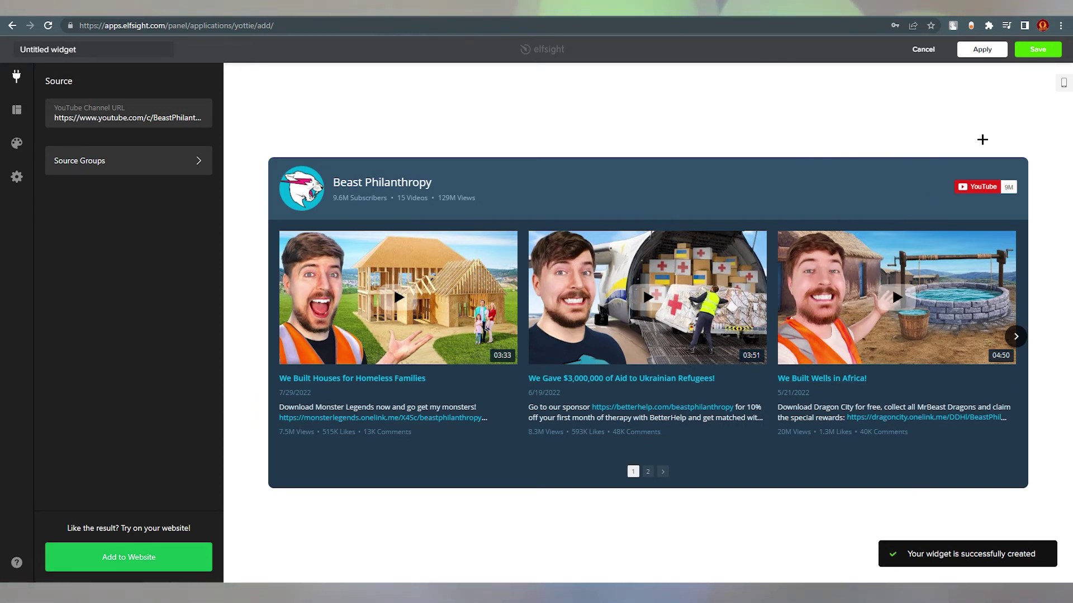
pyautogui.click(1037, 49)
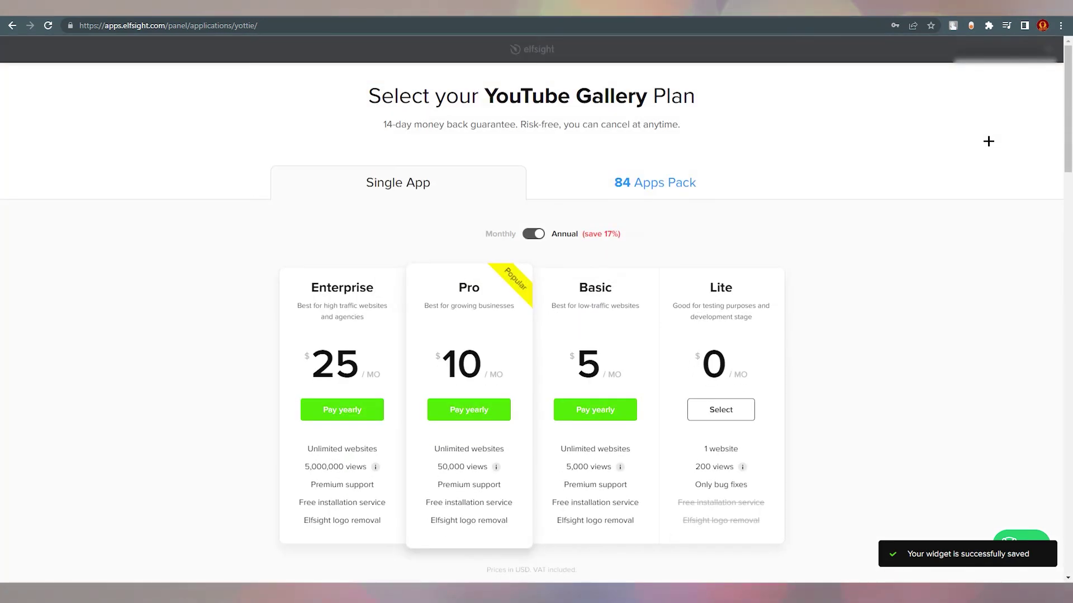
pyautogui.scroll(-1, 775, 197)
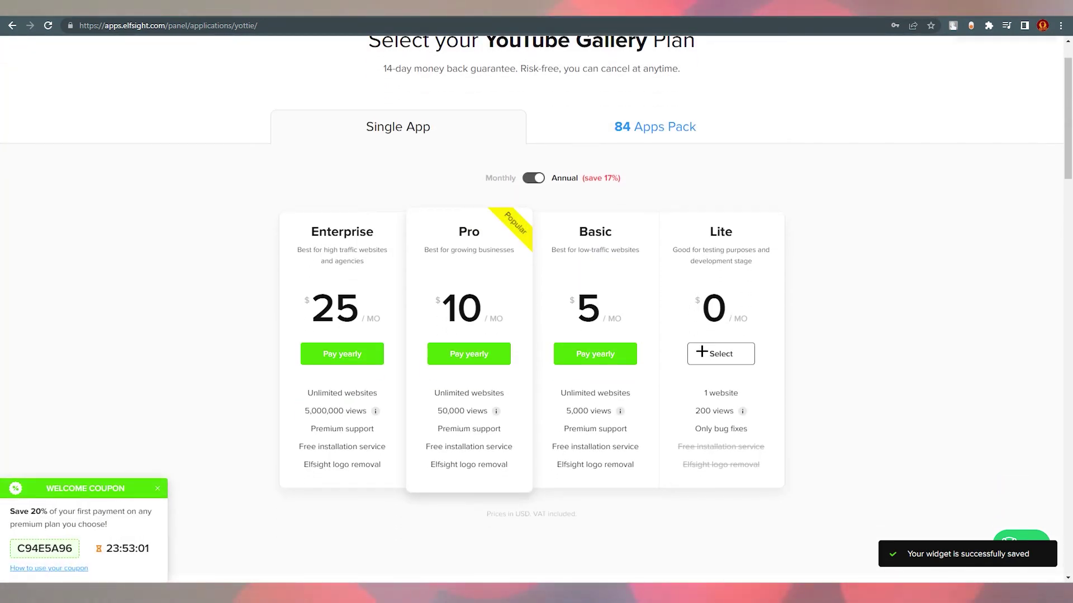
pyautogui.click(534, 179)
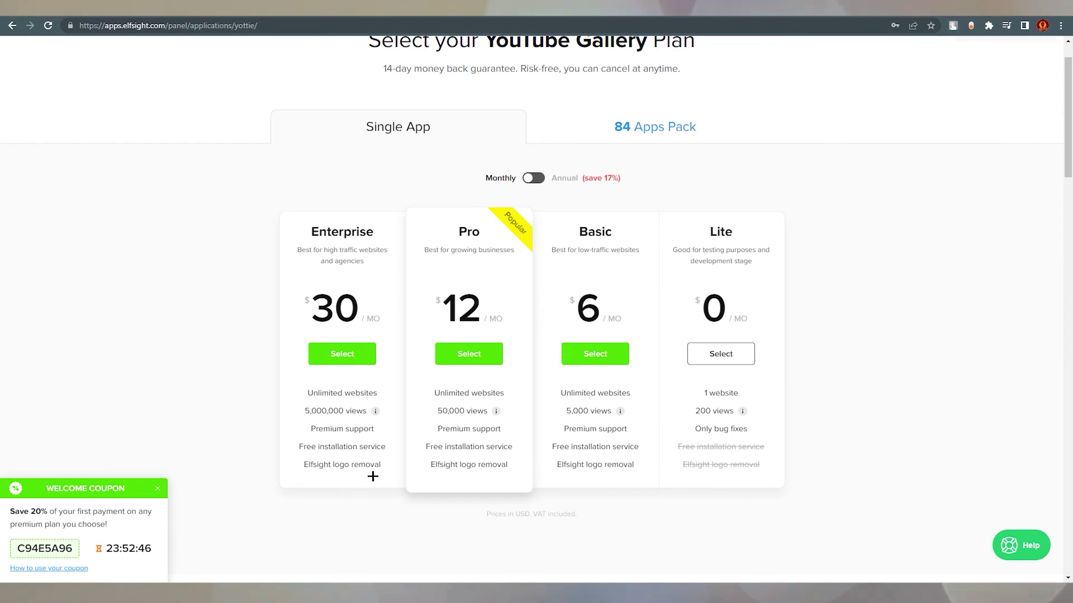
pyautogui.scroll(-3, 319, 452)
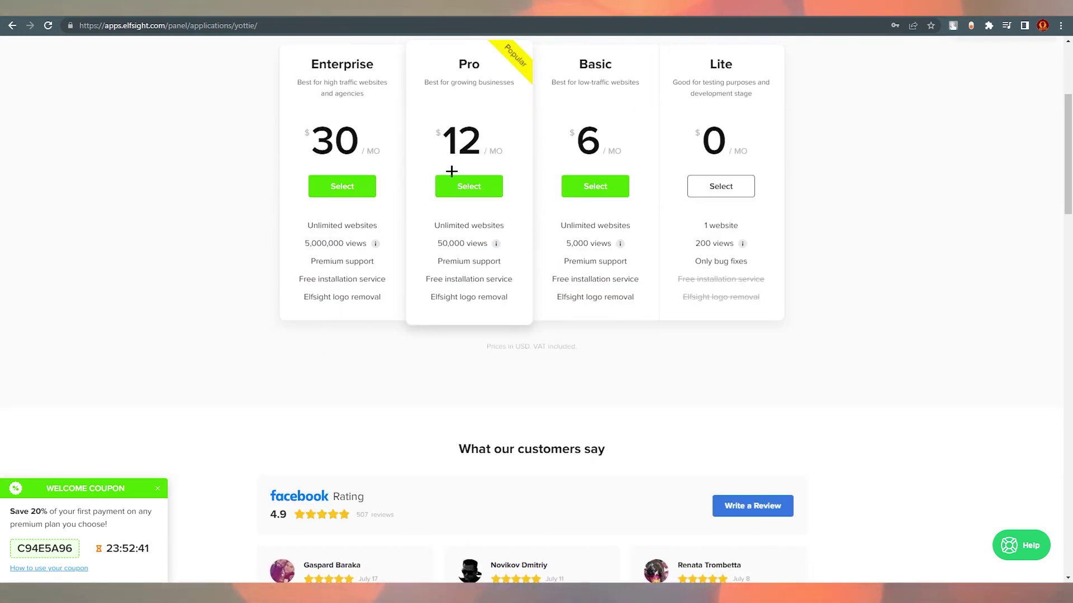
pyautogui.scroll(2, 455, 149)
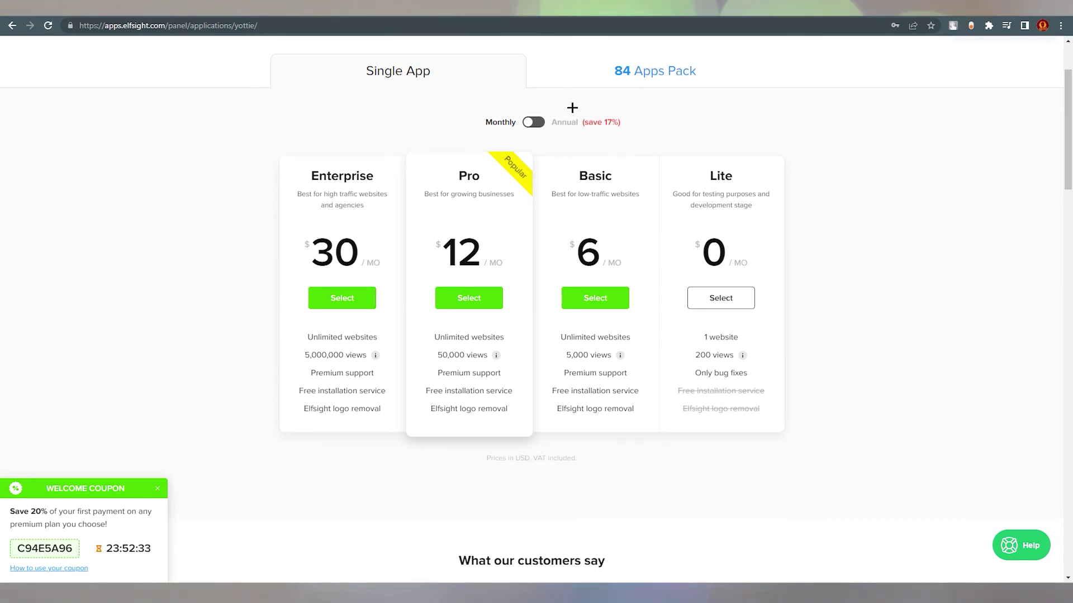
pyautogui.scroll(2, 565, 77)
pyautogui.click(541, 235)
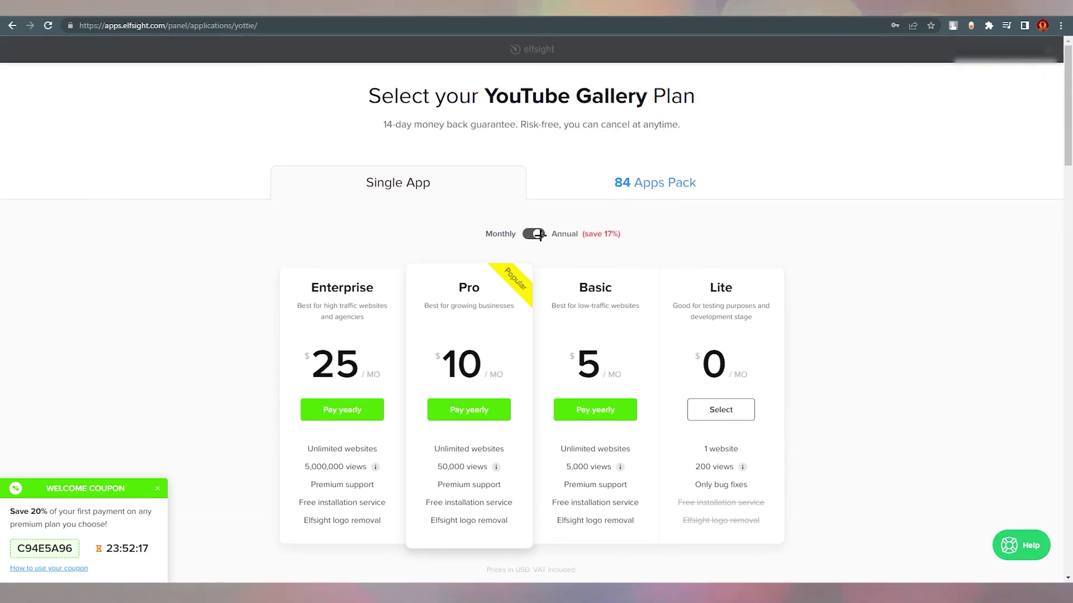
pyautogui.scroll(-1, 610, 264)
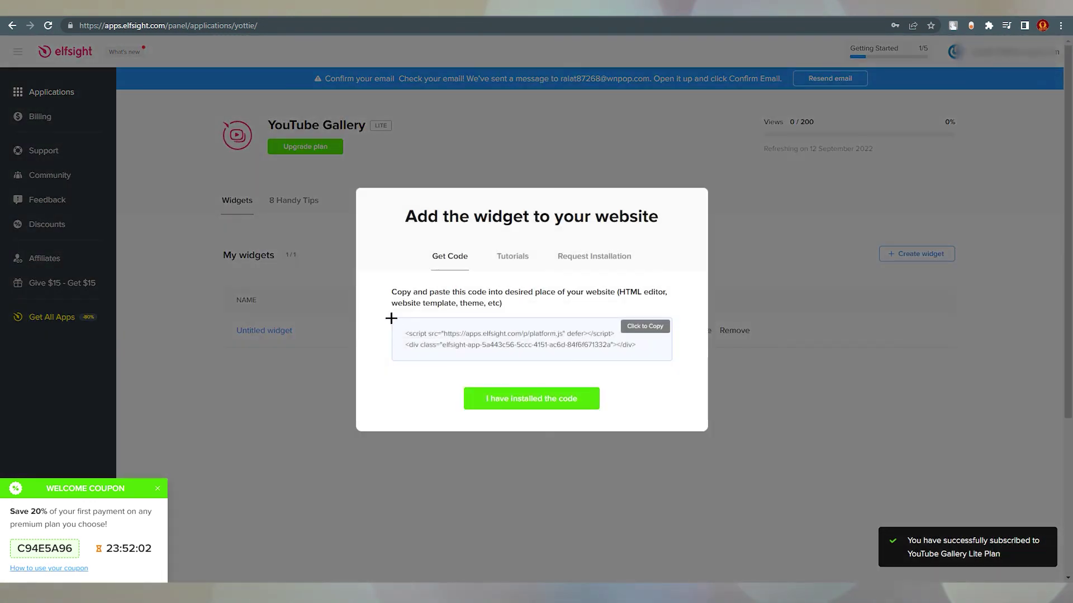
# Copy the embed code, confirm installation, reopen and close the code window, then log out
pyautogui.click(652, 324)
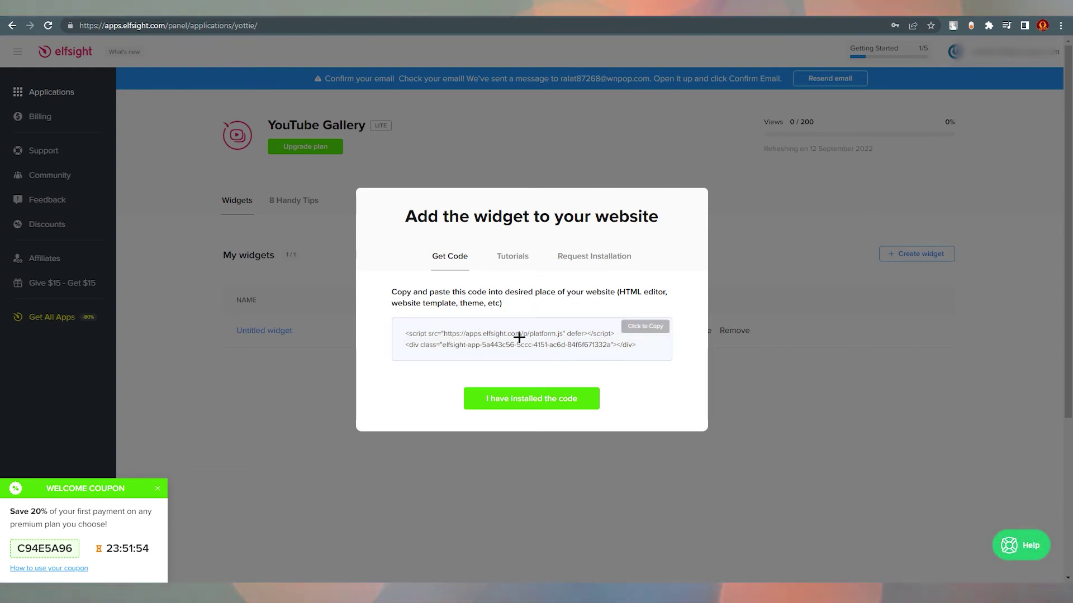
pyautogui.click(418, 338)
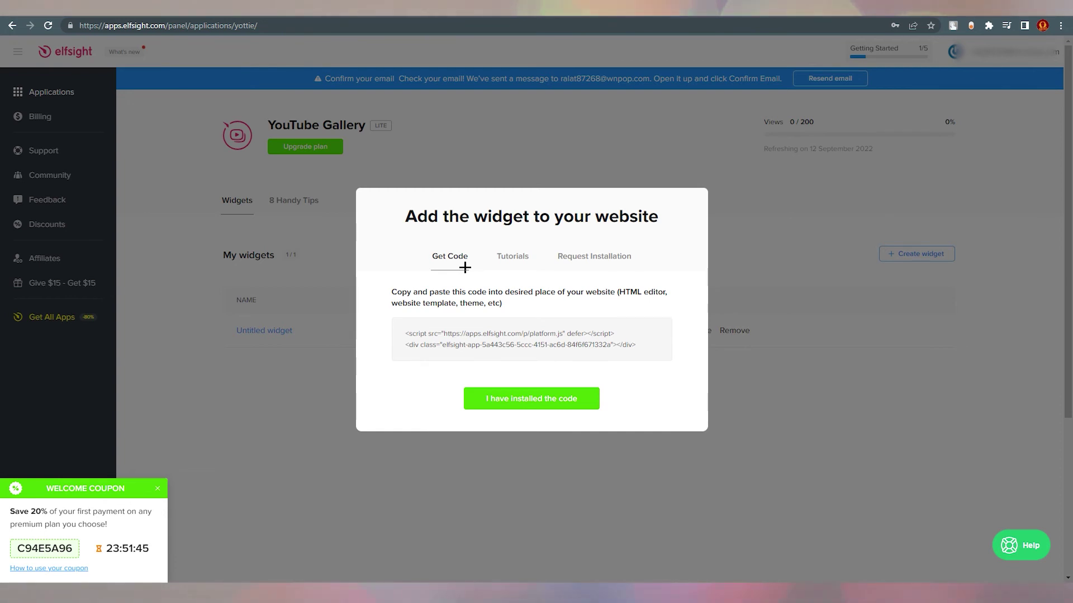
pyautogui.click(550, 399)
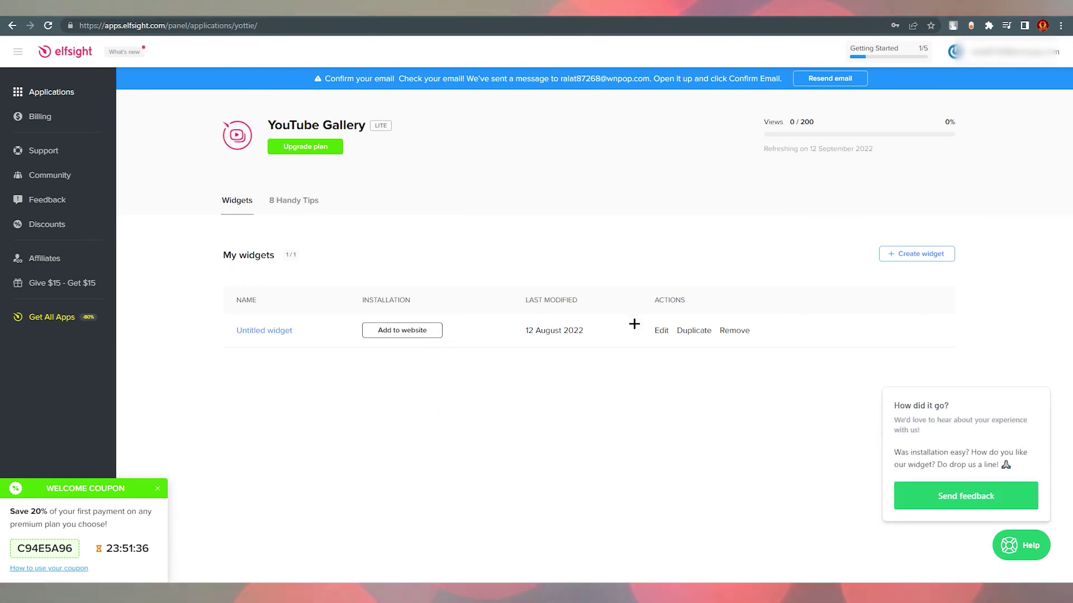
pyautogui.click(423, 333)
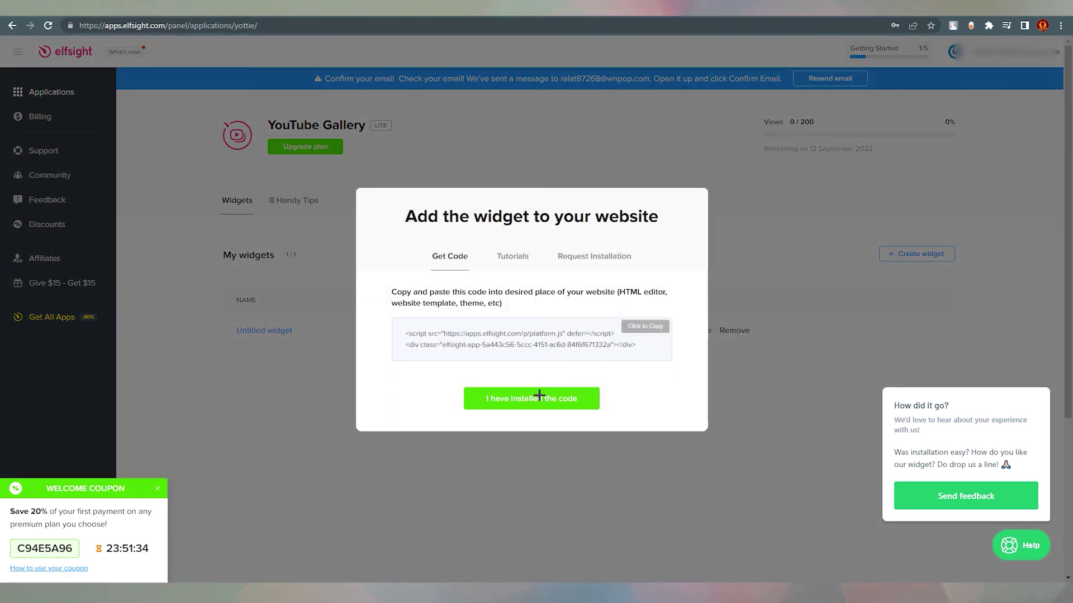
pyautogui.click(547, 399)
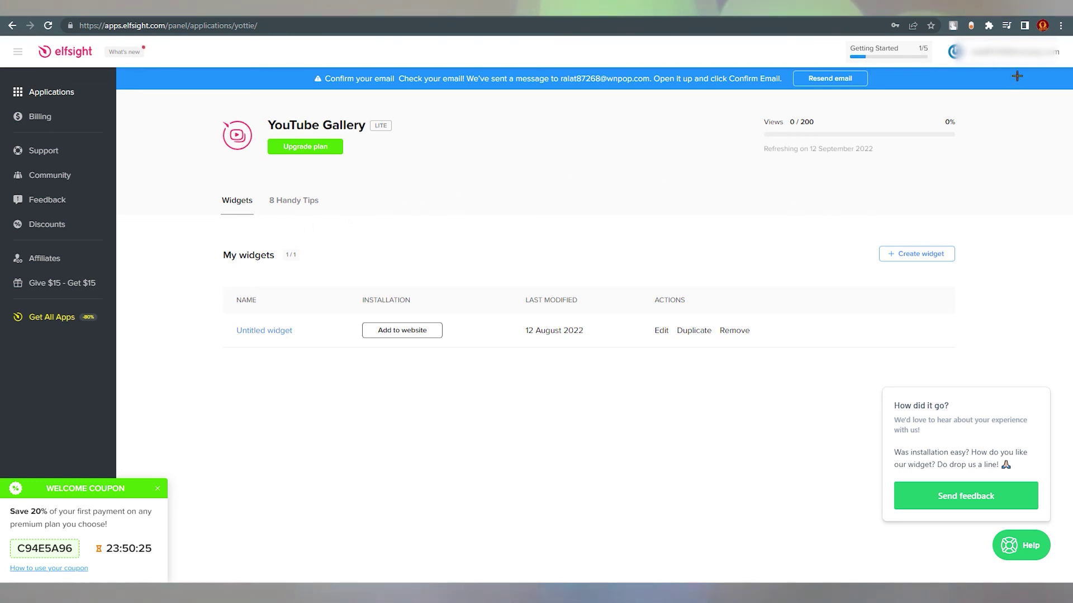
pyautogui.click(1022, 53)
pyautogui.click(1006, 96)
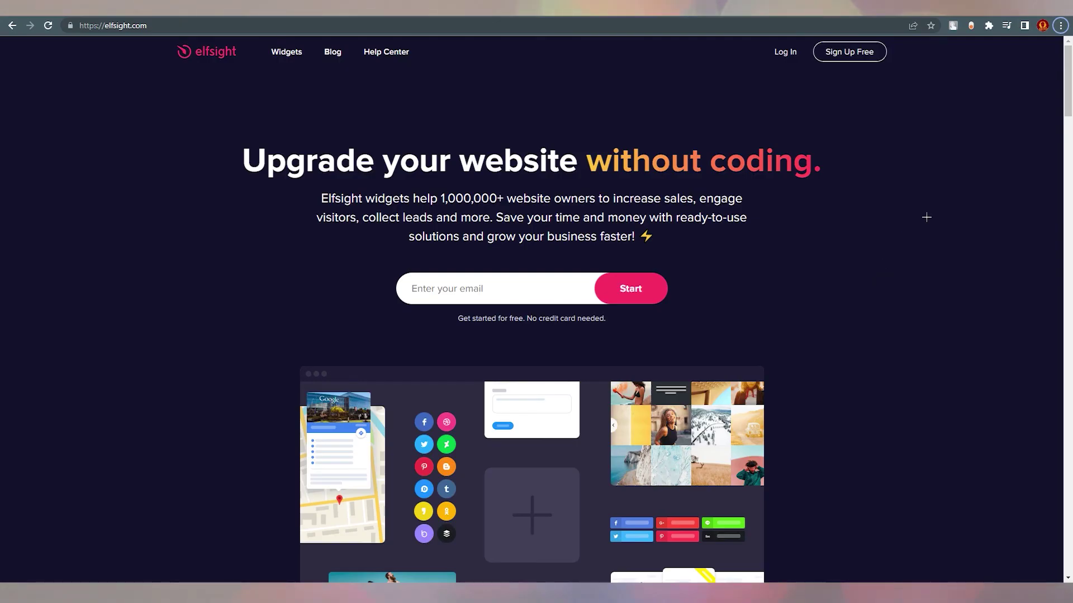
# Scroll the homepage, browse the full Platforms list, then return home via the elfsight logo
pyautogui.moveTo(1061, 102); pyautogui.dragTo(1069, 362)
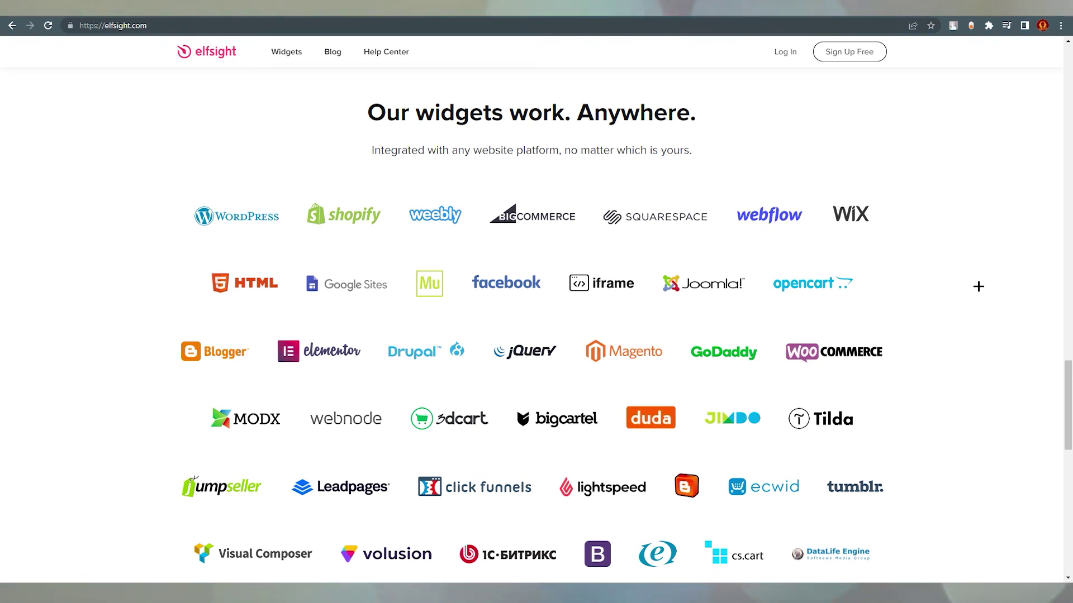
pyautogui.scroll(-2, 1068, 402)
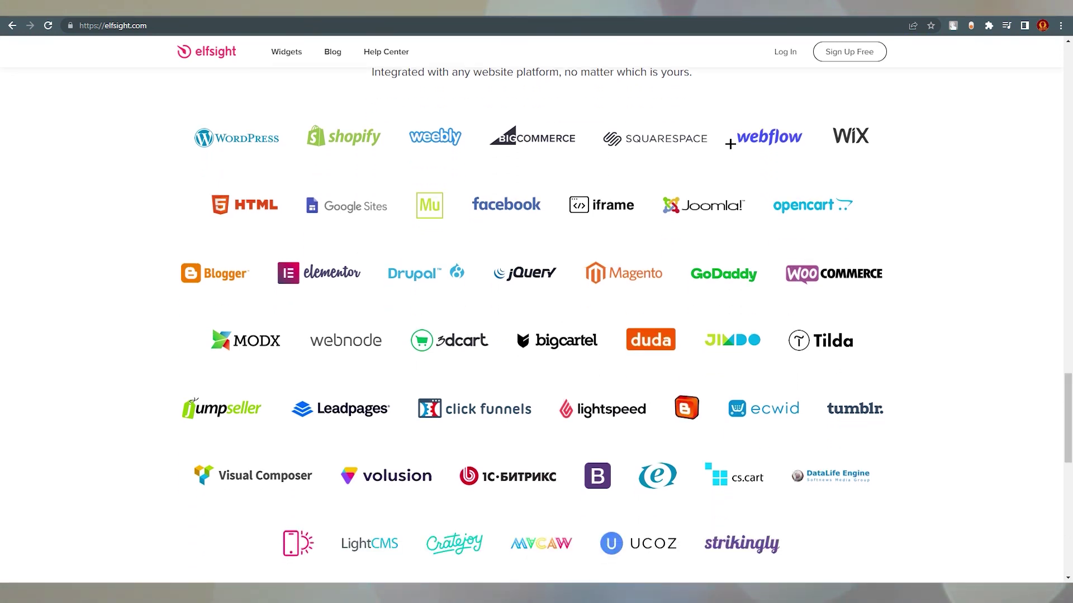
pyautogui.scroll(-3, 1067, 422)
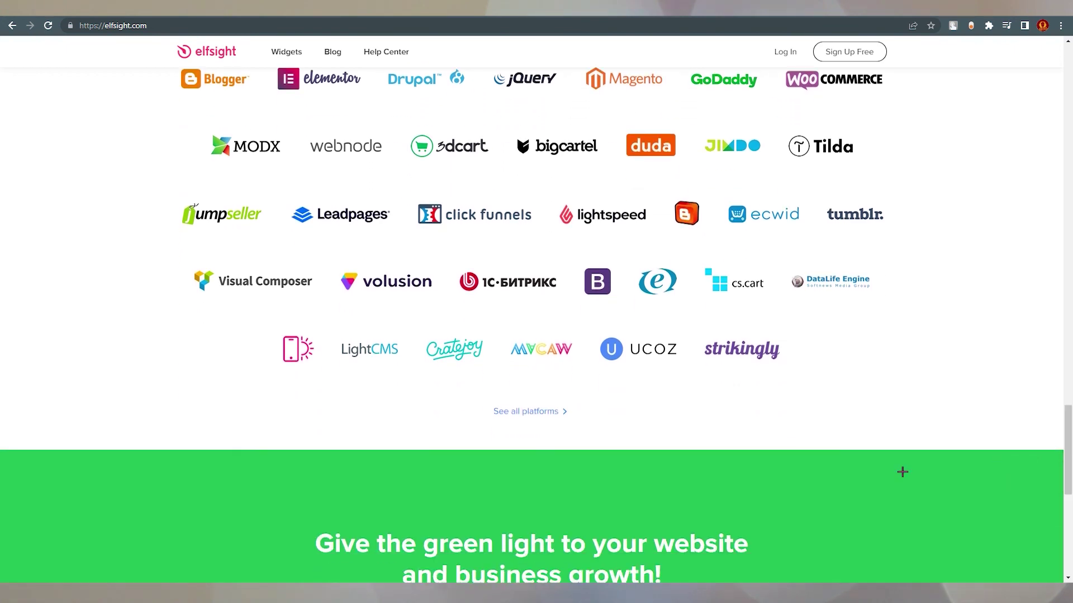
pyautogui.click(507, 412)
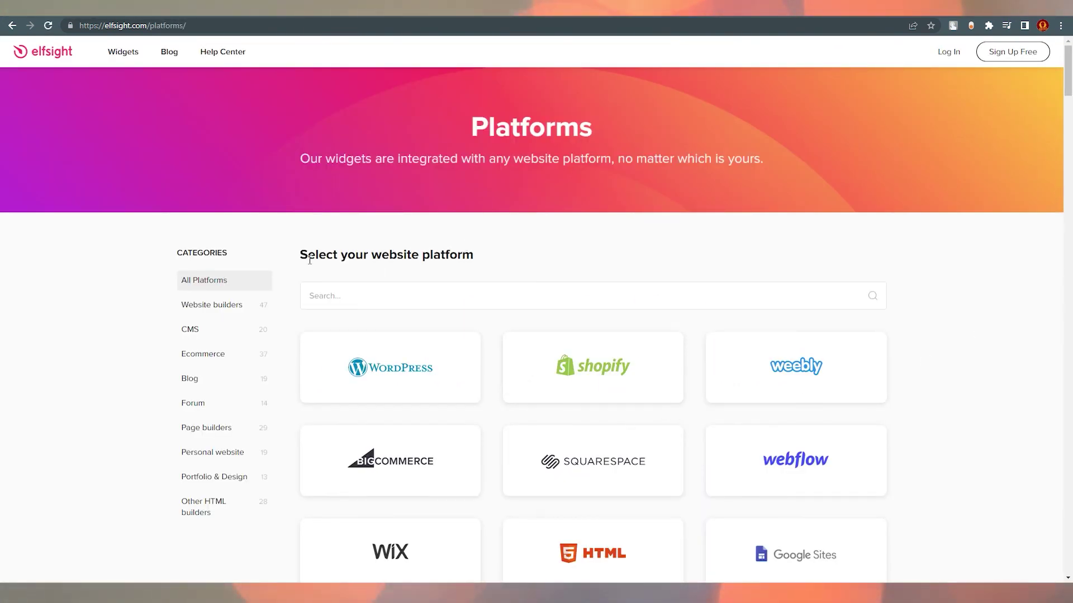
pyautogui.scroll(-18, 1069, 200)
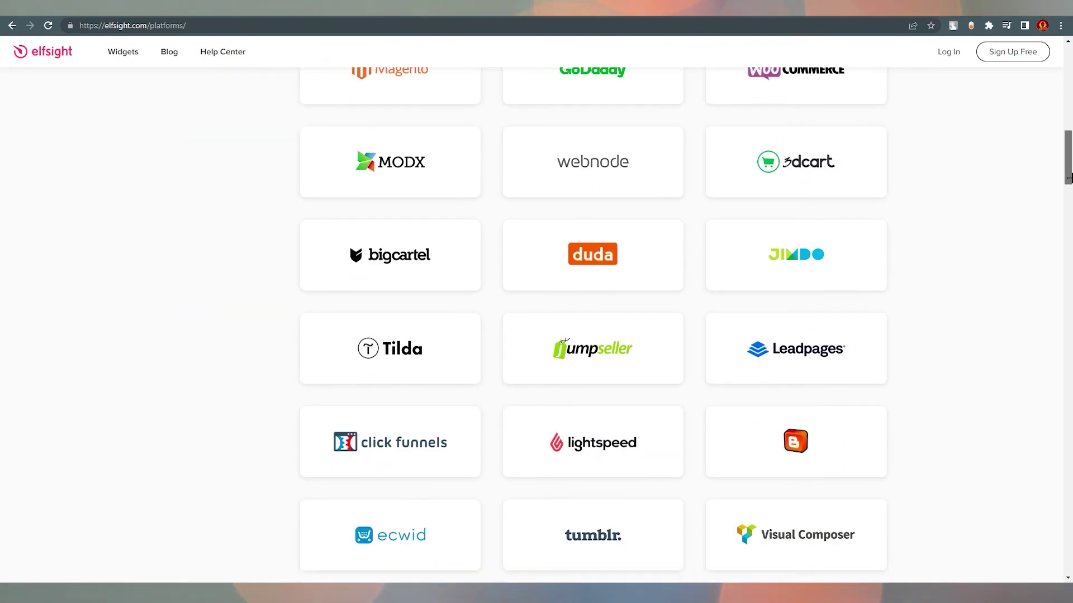
pyautogui.moveTo(1068, 199); pyautogui.dragTo(1068, 119)
pyautogui.click(53, 51)
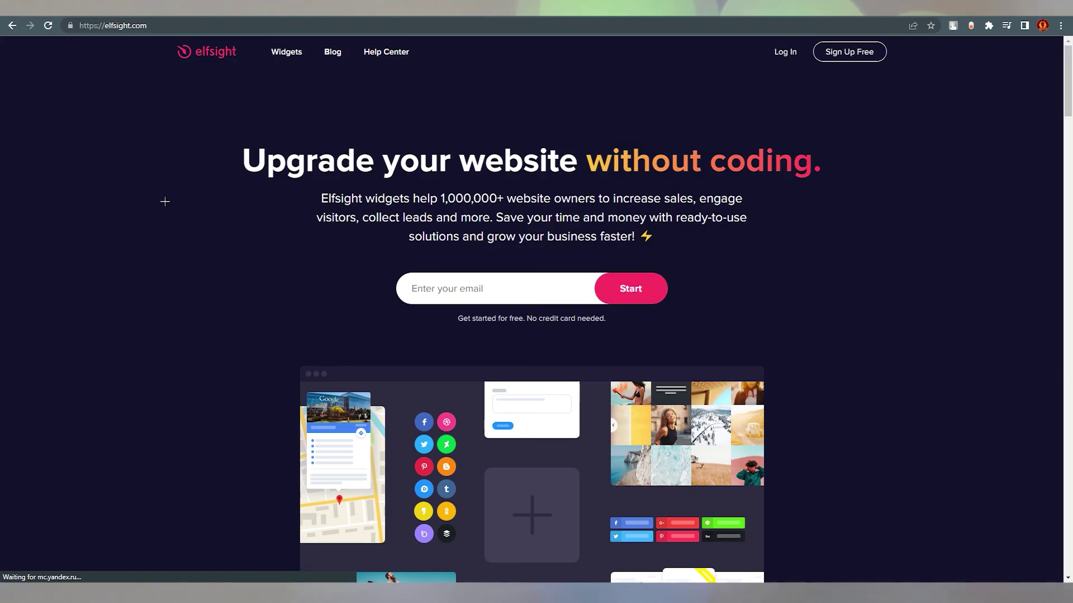